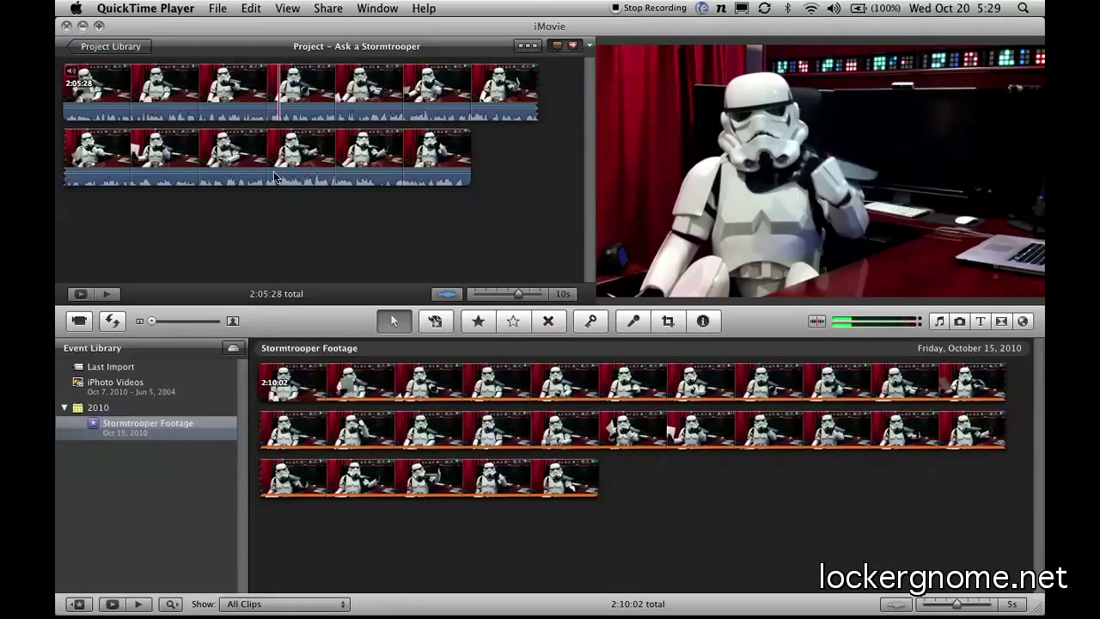
- Start and cancel a new project, then lower the clip's audio volume line to 60%
click(266, 221)
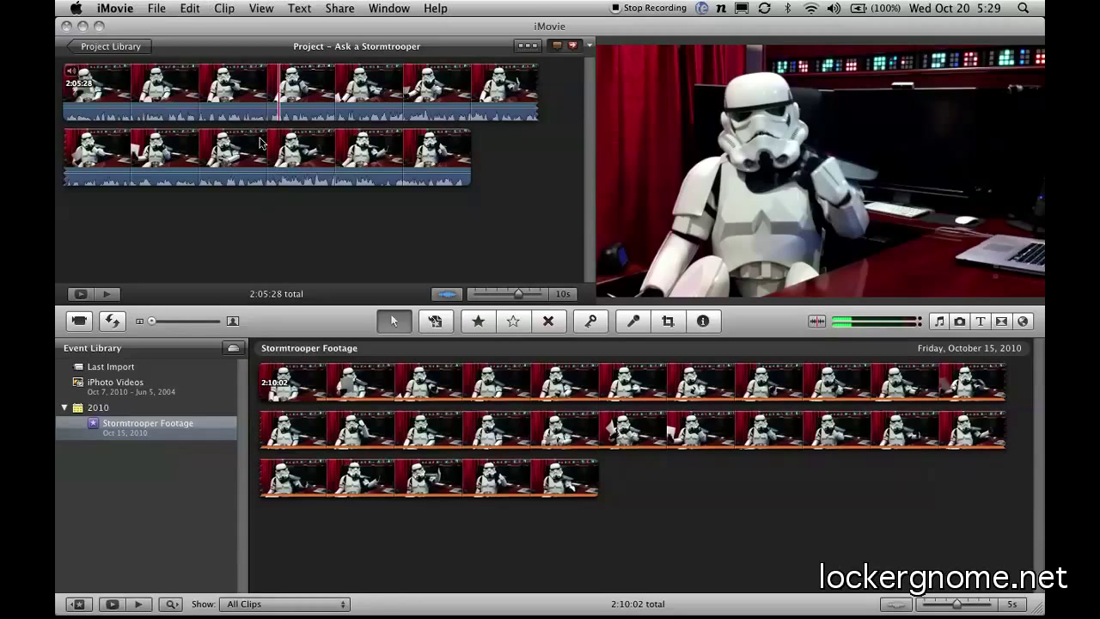
click(156, 9)
click(163, 28)
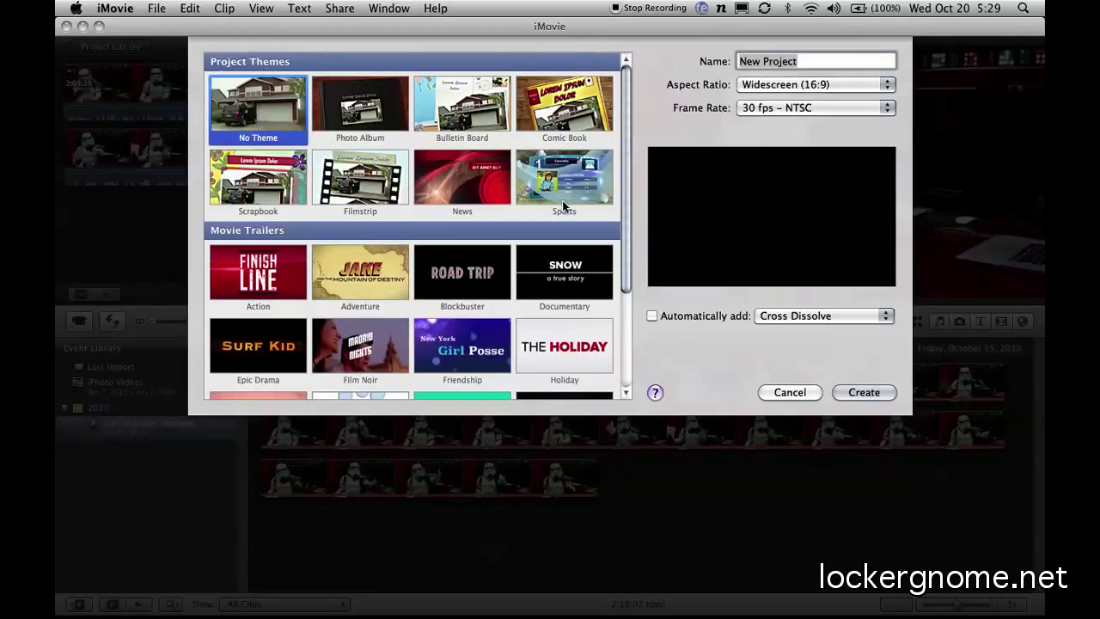
scroll(623, 195, down, 5)
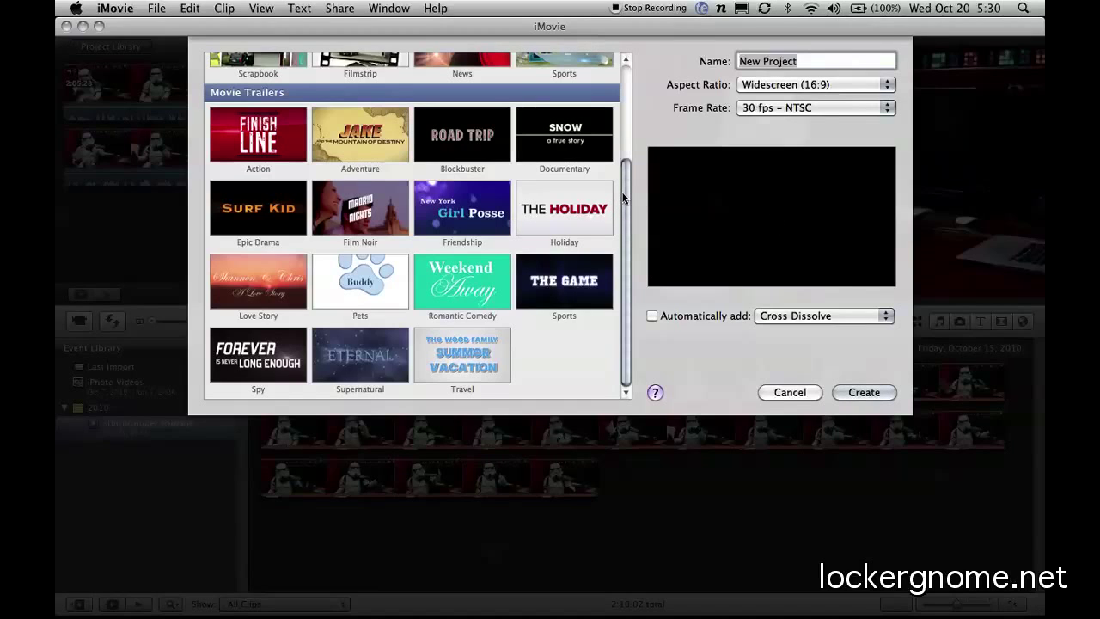
drag(623, 199, 626, 99)
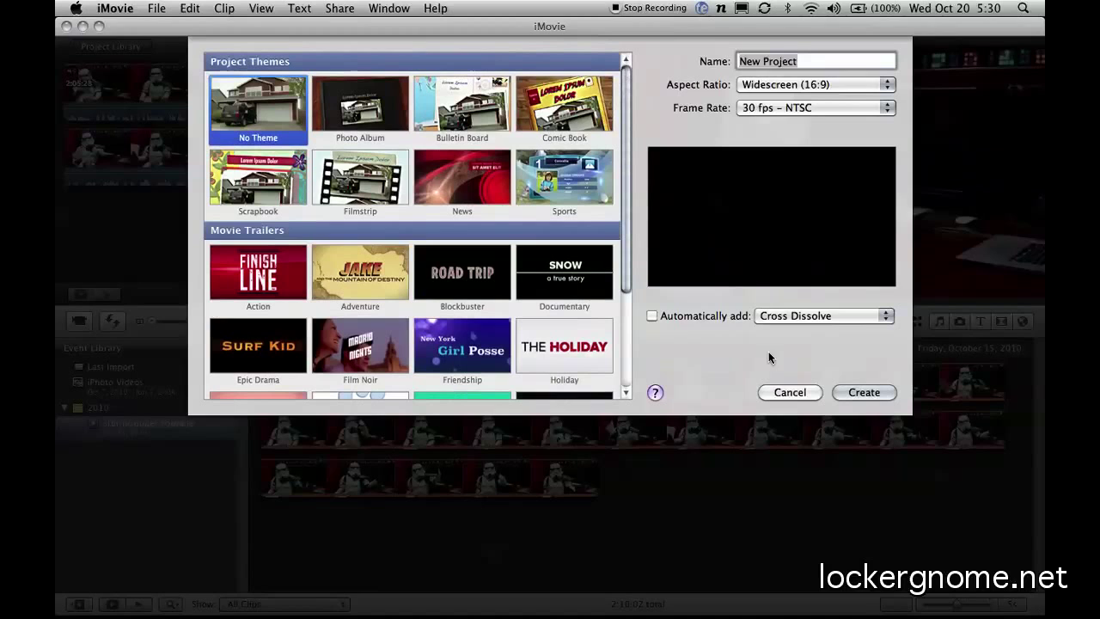
click(787, 393)
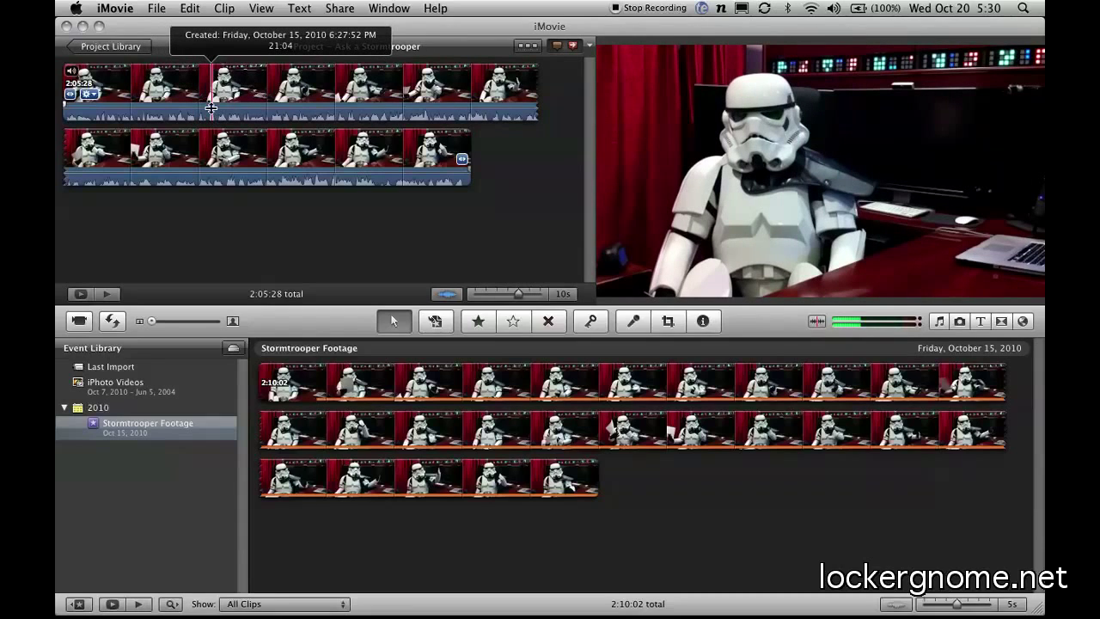
drag(210, 108, 211, 106)
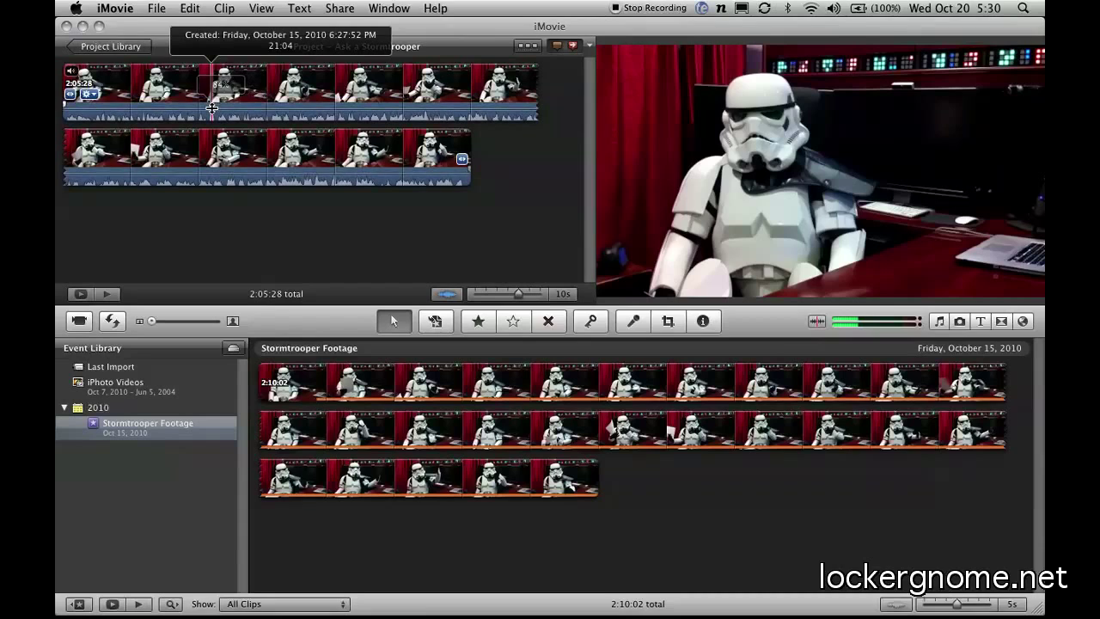
- Open Clip Adjustments from the clip's gear menu and browse Video and Audio Effects, keeping both at None
click(90, 94)
click(122, 107)
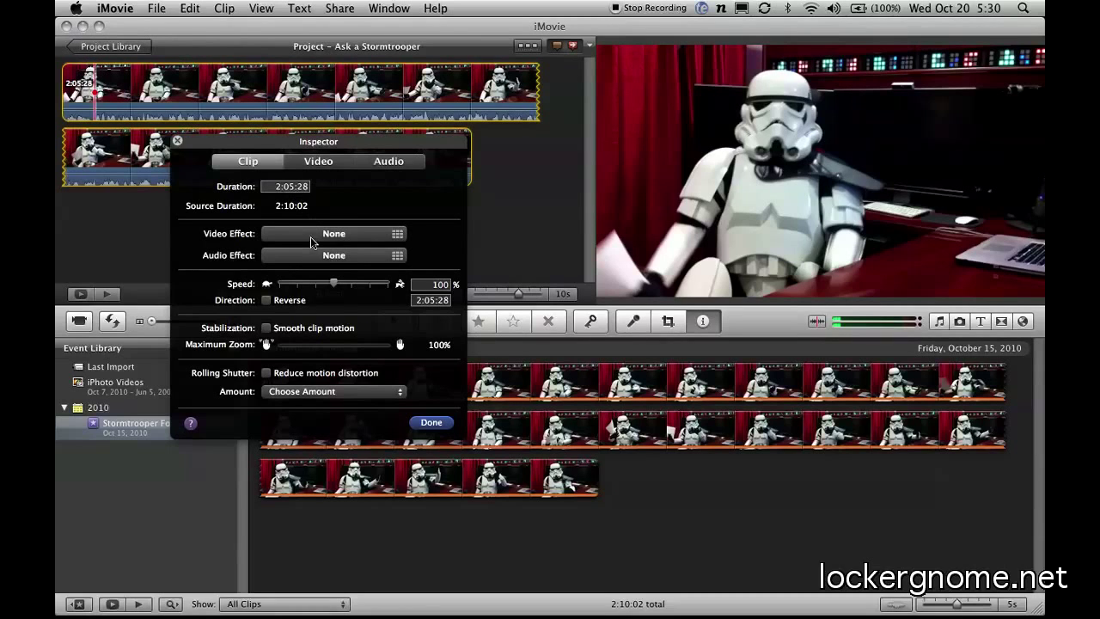
click(311, 239)
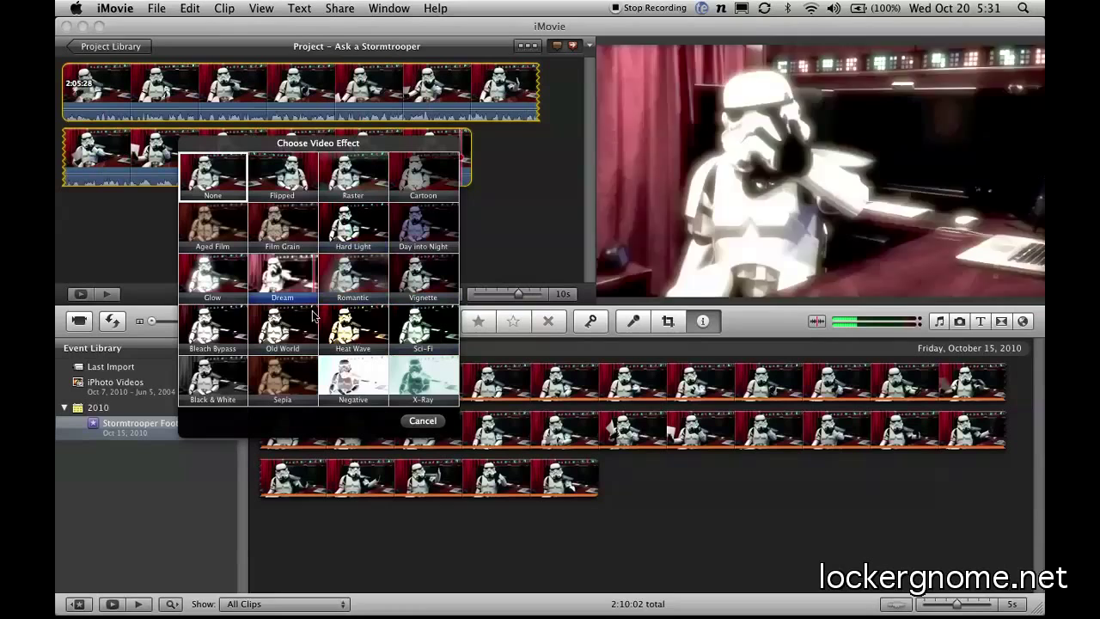
click(421, 420)
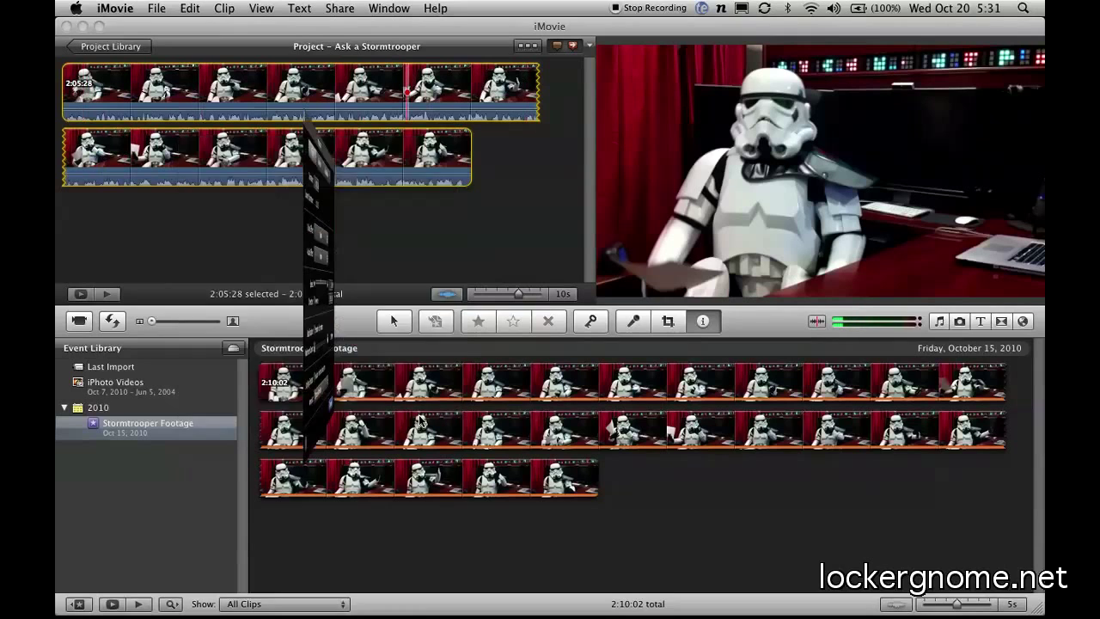
click(330, 258)
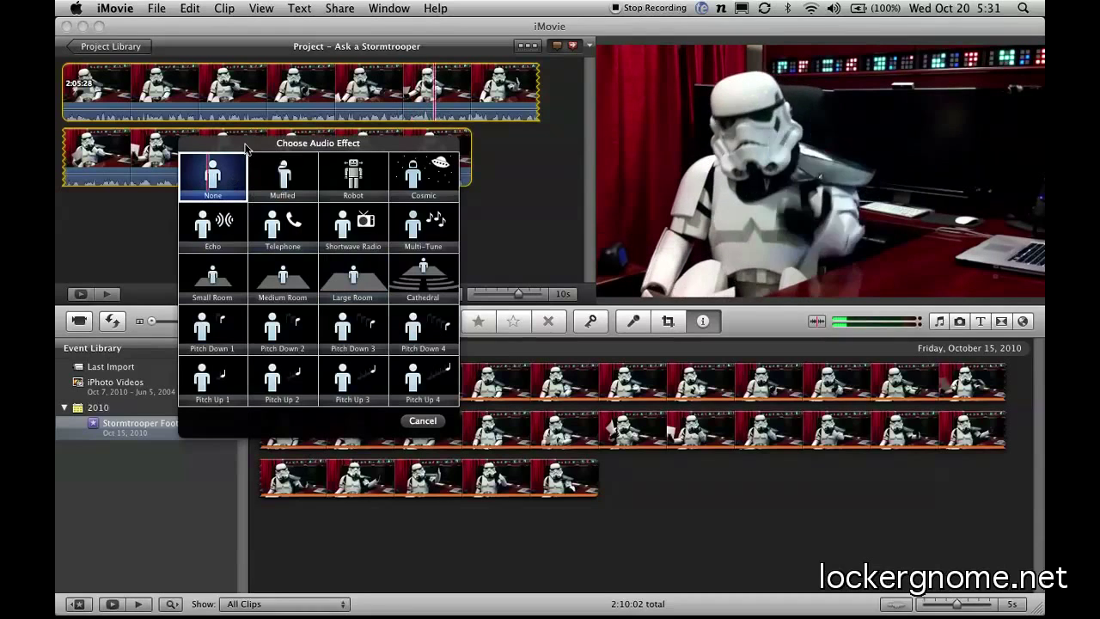
click(423, 421)
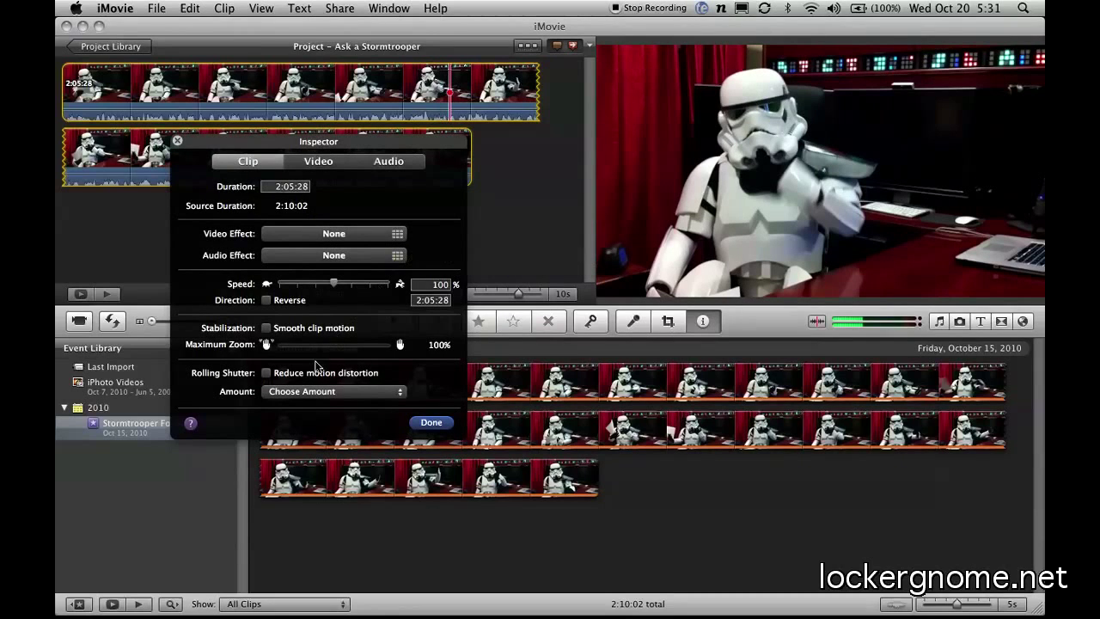
click(310, 256)
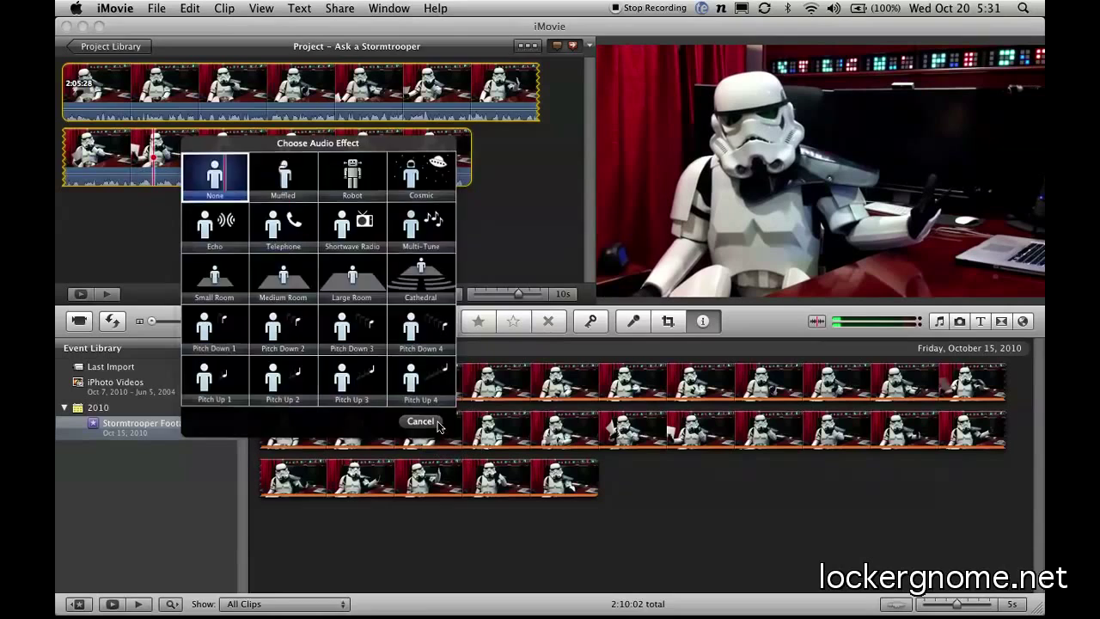
click(422, 420)
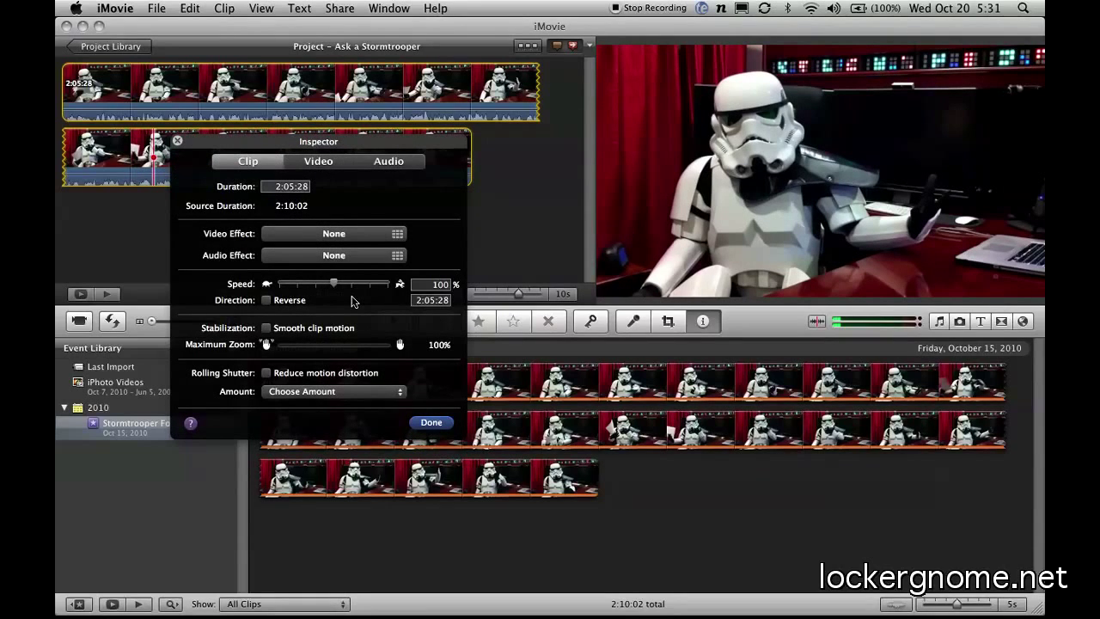
- Show the clip's audio settings and enable the equalizer with the Treble Boost preset
click(378, 171)
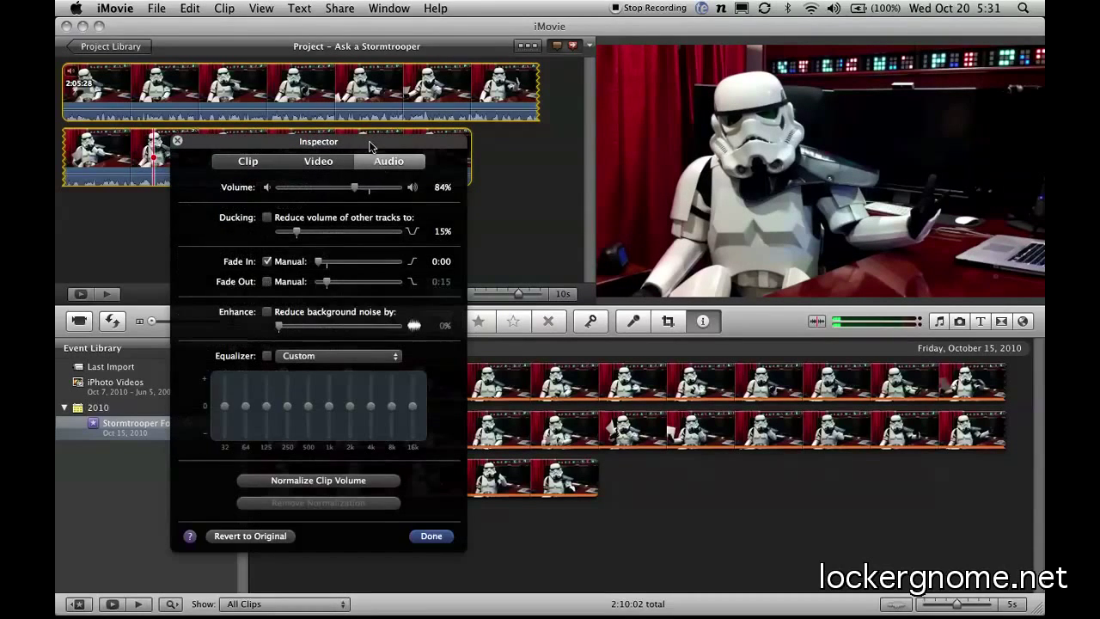
drag(369, 146, 426, 124)
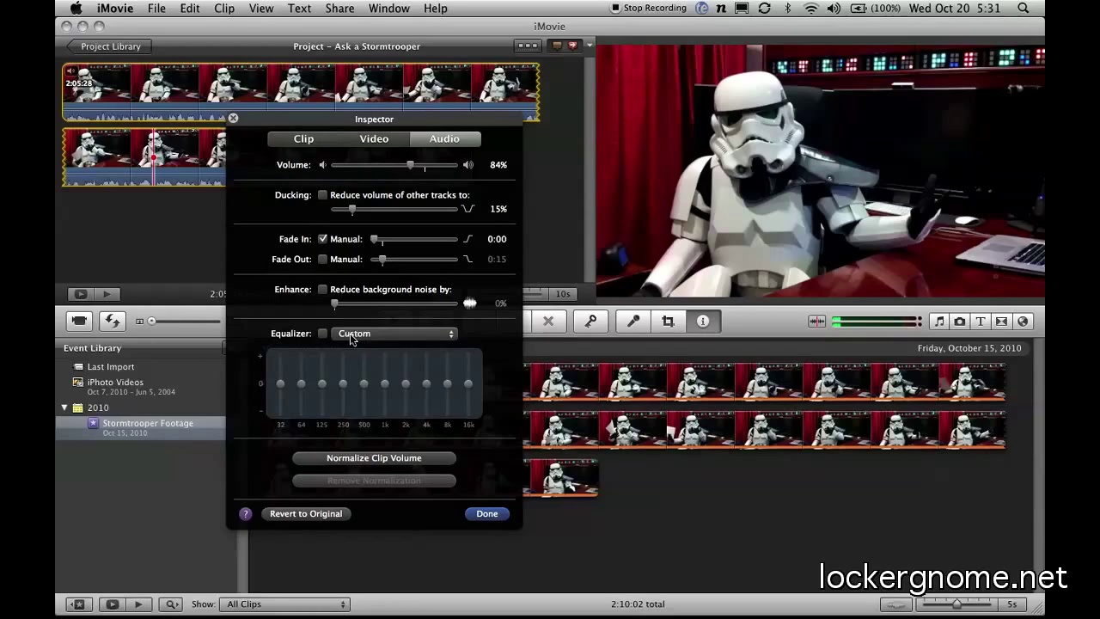
click(324, 332)
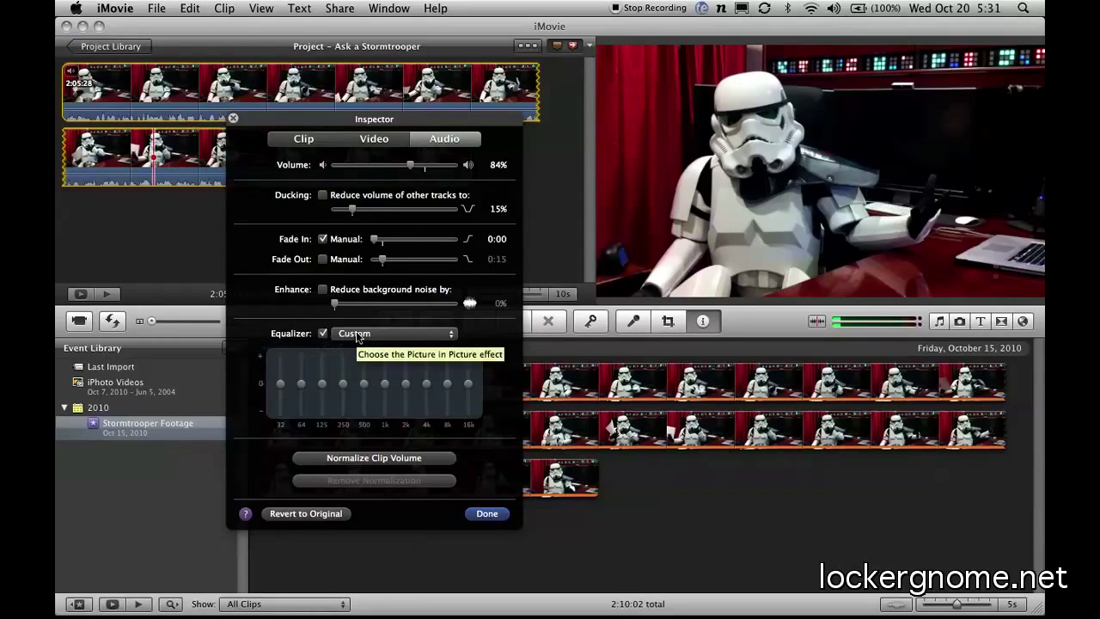
click(356, 334)
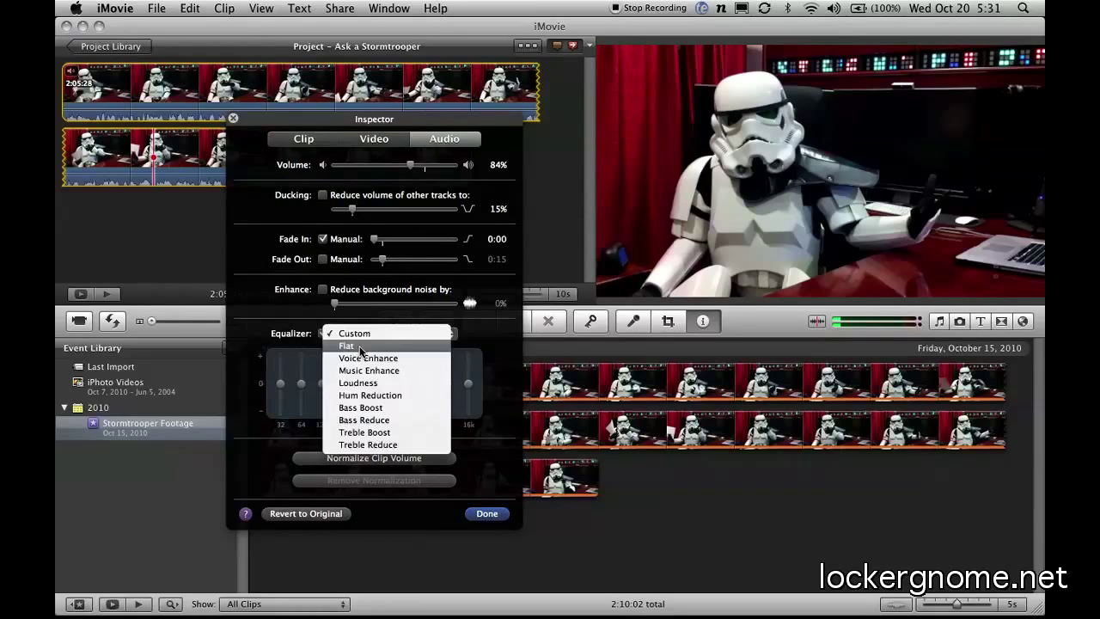
click(400, 432)
- Pull the 32, 125, 250 and 500 Hz equalizer bands down to minimum
drag(280, 383, 305, 421)
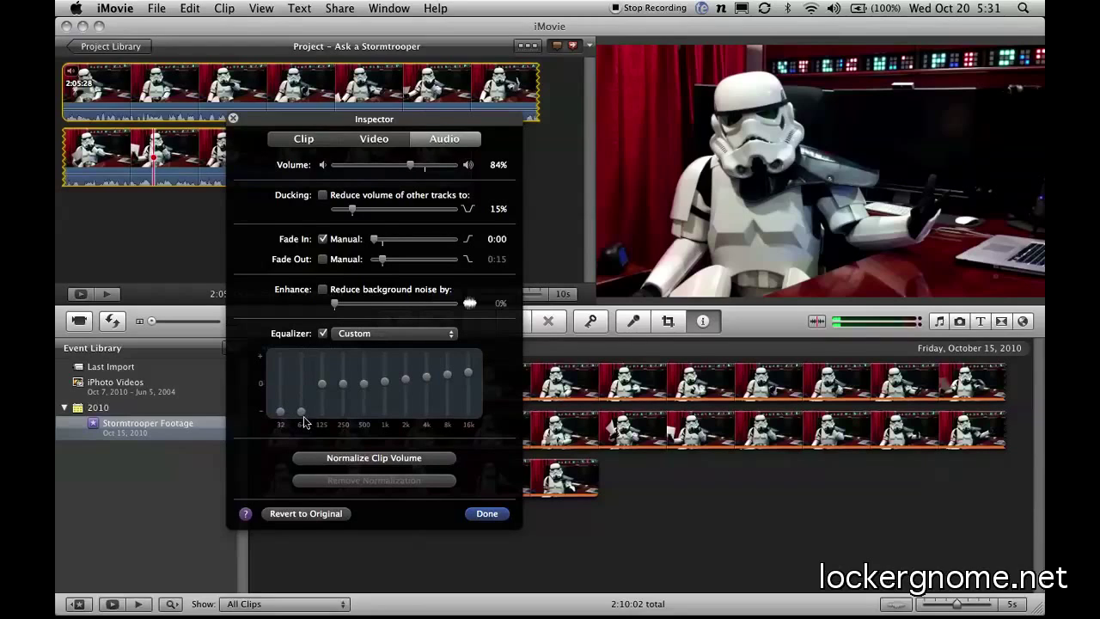
drag(323, 384, 333, 427)
drag(345, 384, 346, 414)
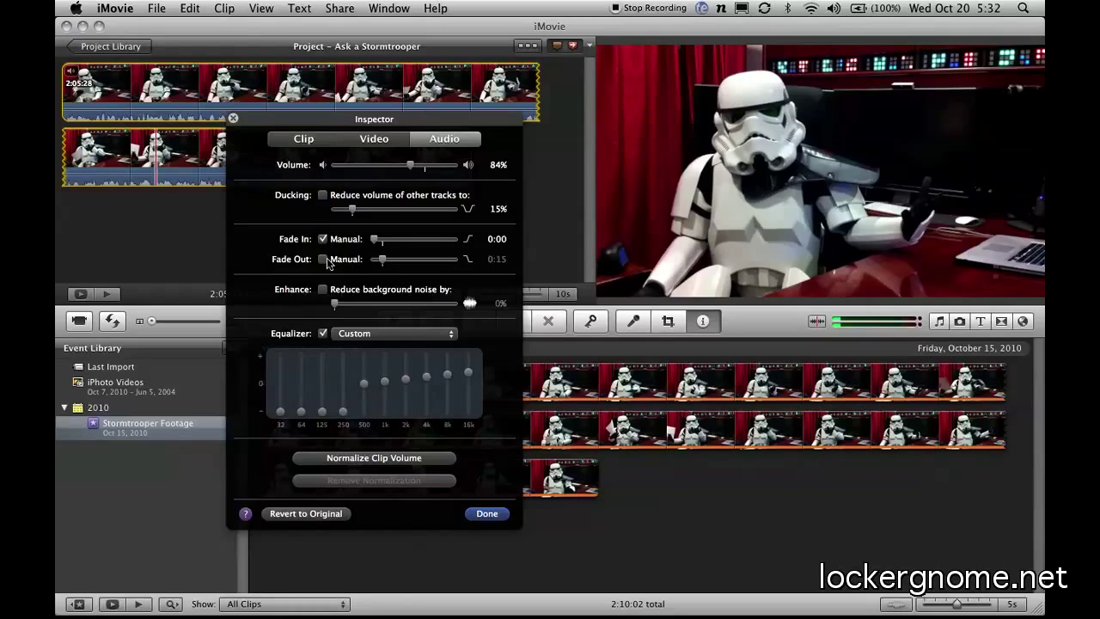
drag(365, 383, 447, 353)
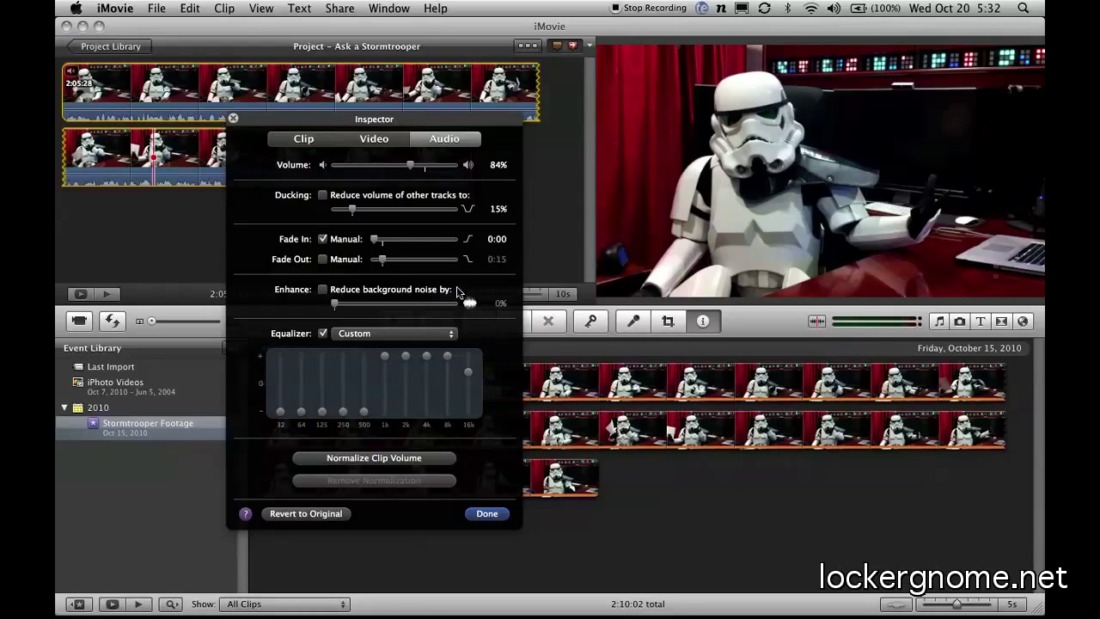
click(374, 141)
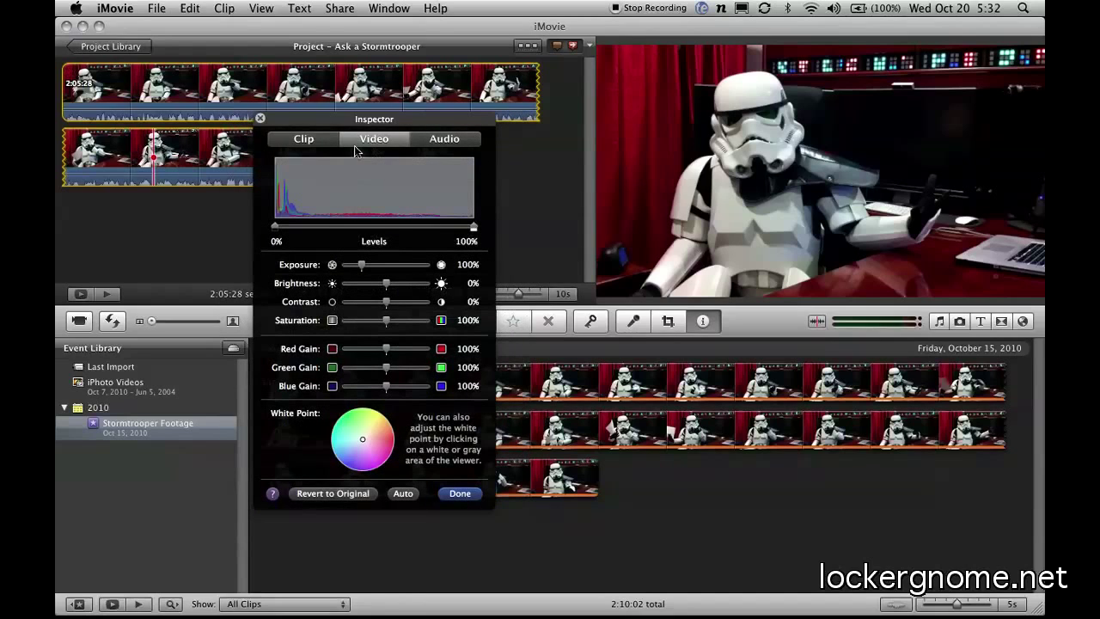
click(331, 144)
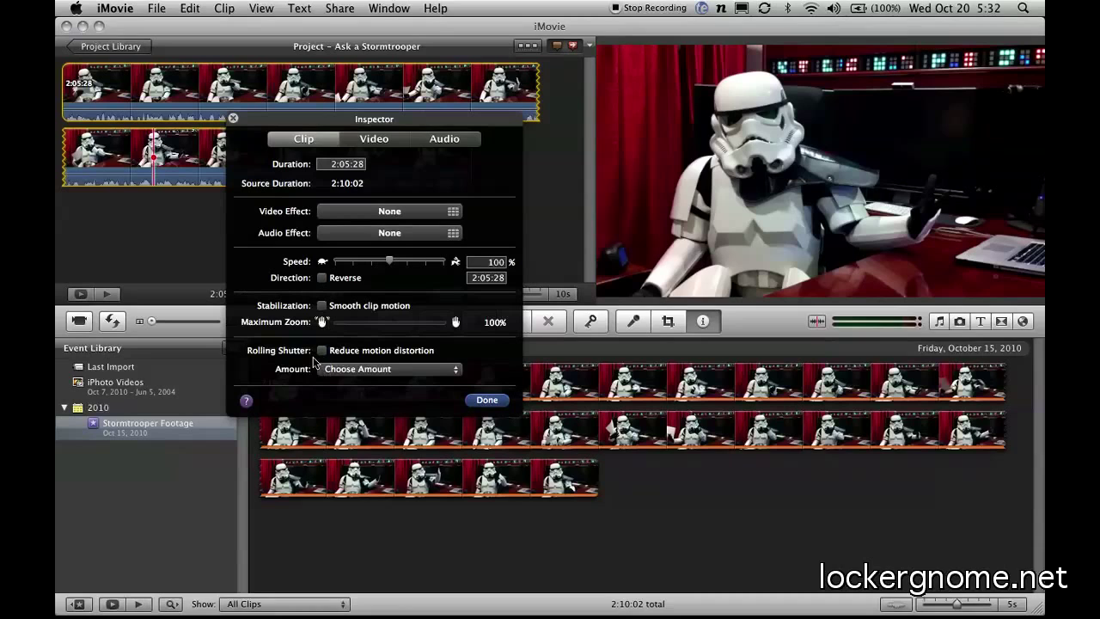
click(234, 117)
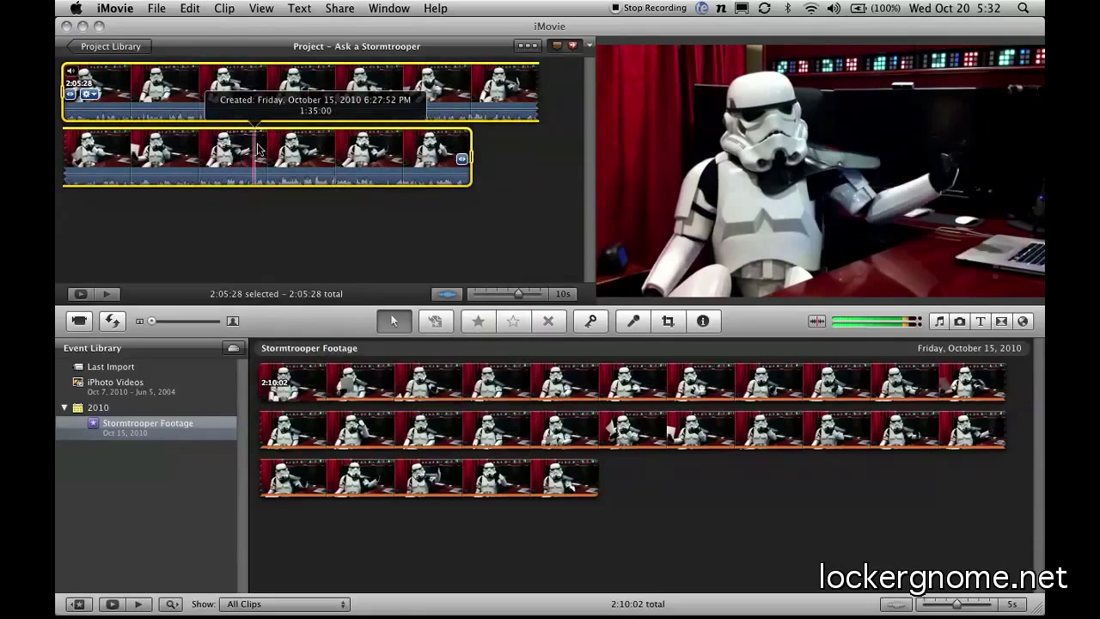
- Select a short stretch of the second clip and show the Clip > Instant Replay 50%/25%/10% choices
click(248, 207)
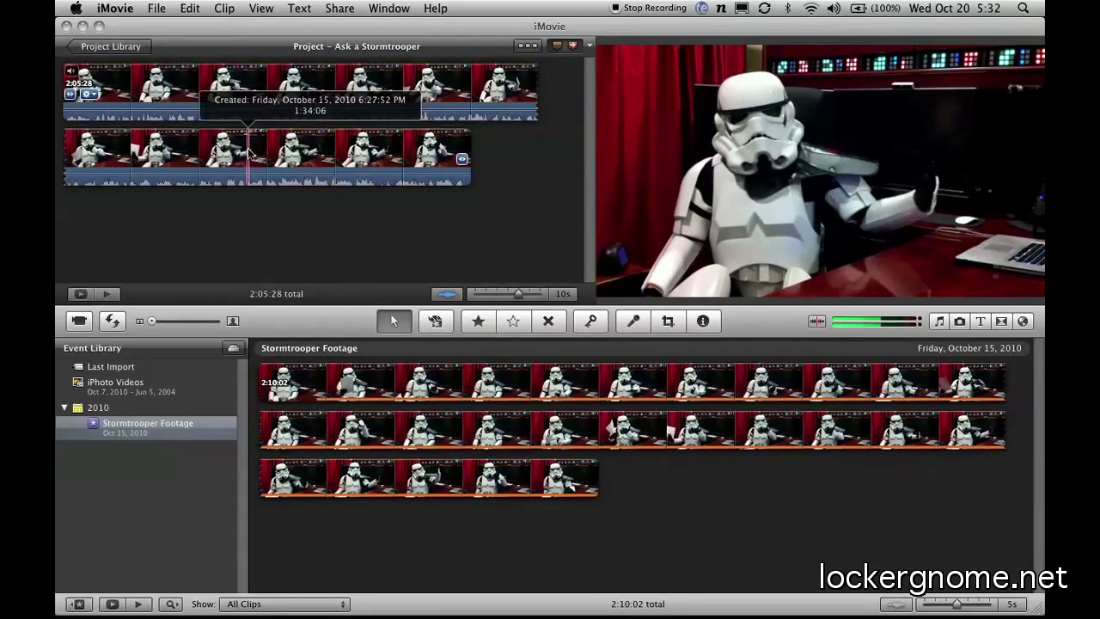
drag(247, 161, 262, 156)
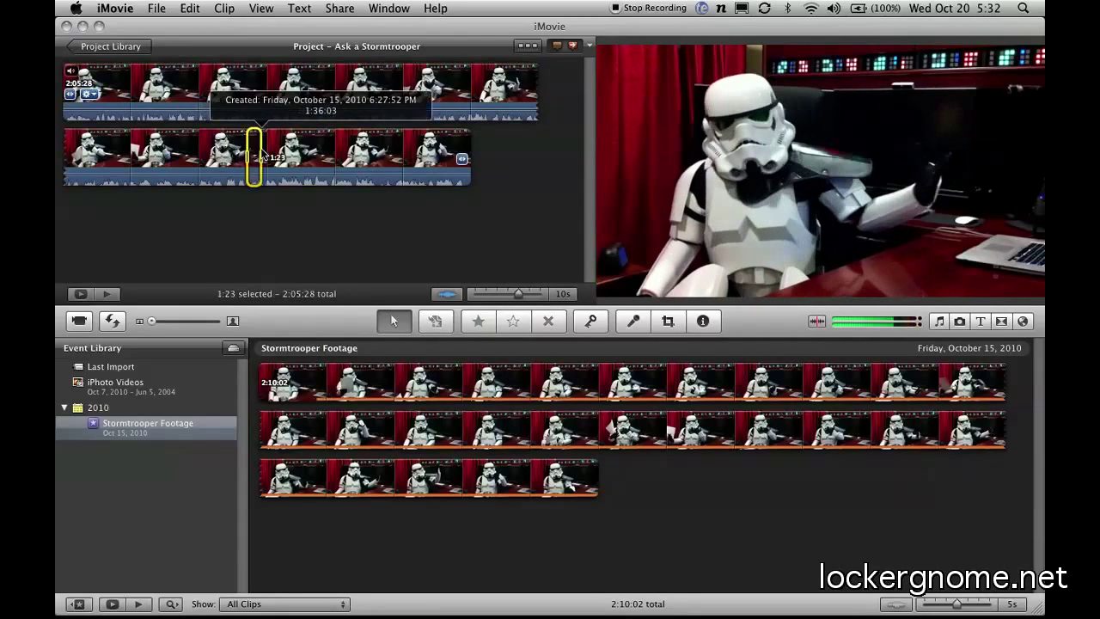
click(227, 9)
mouse_move(230, 41)
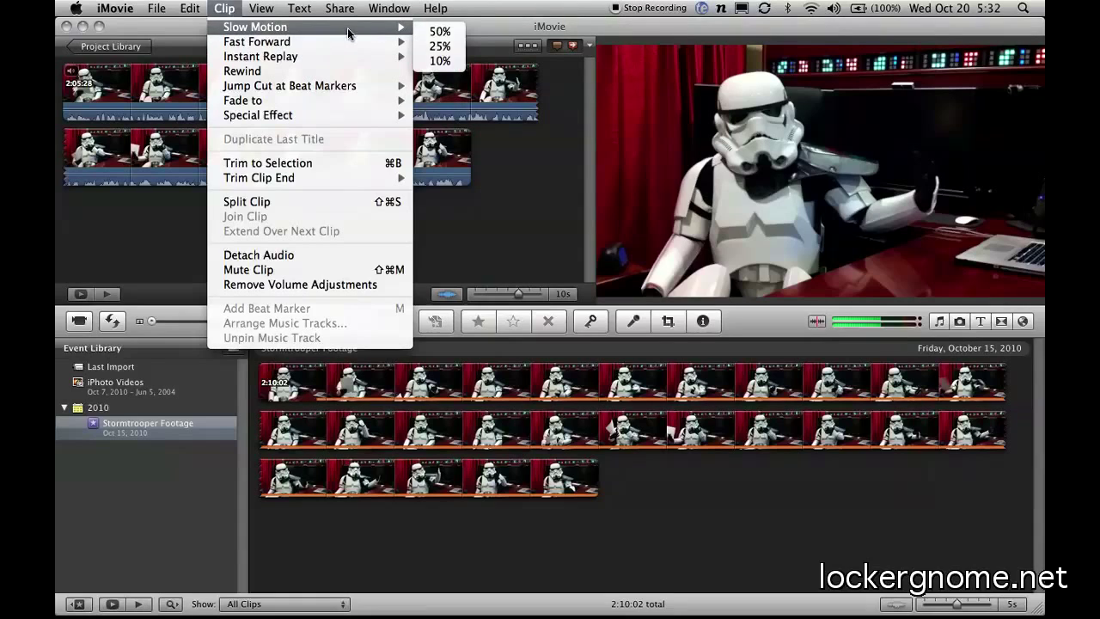
mouse_move(344, 56)
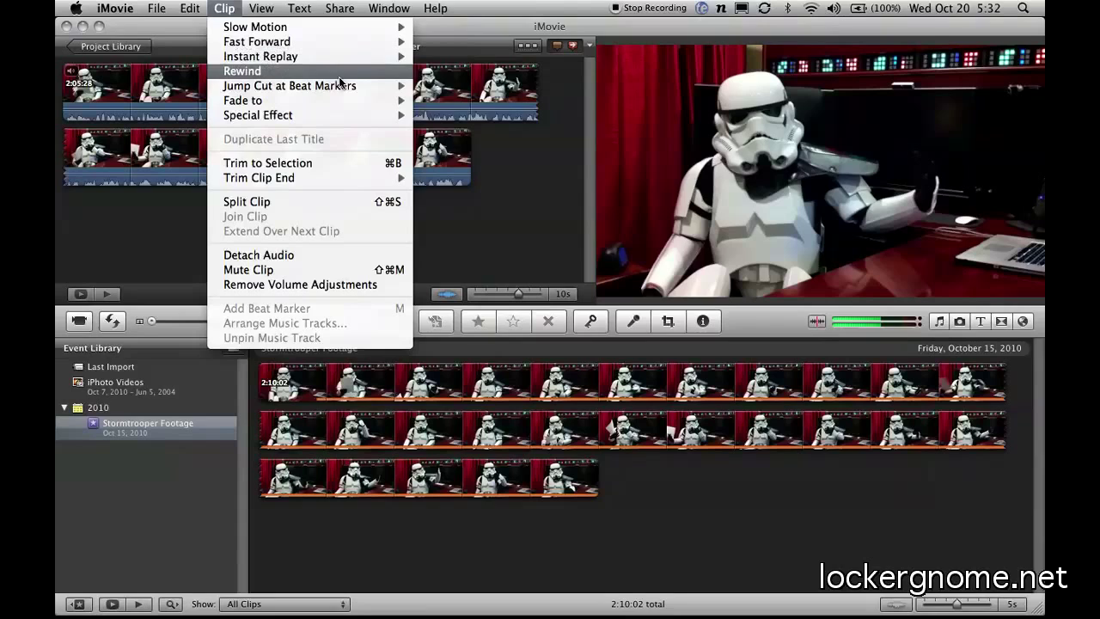
mouse_move(337, 87)
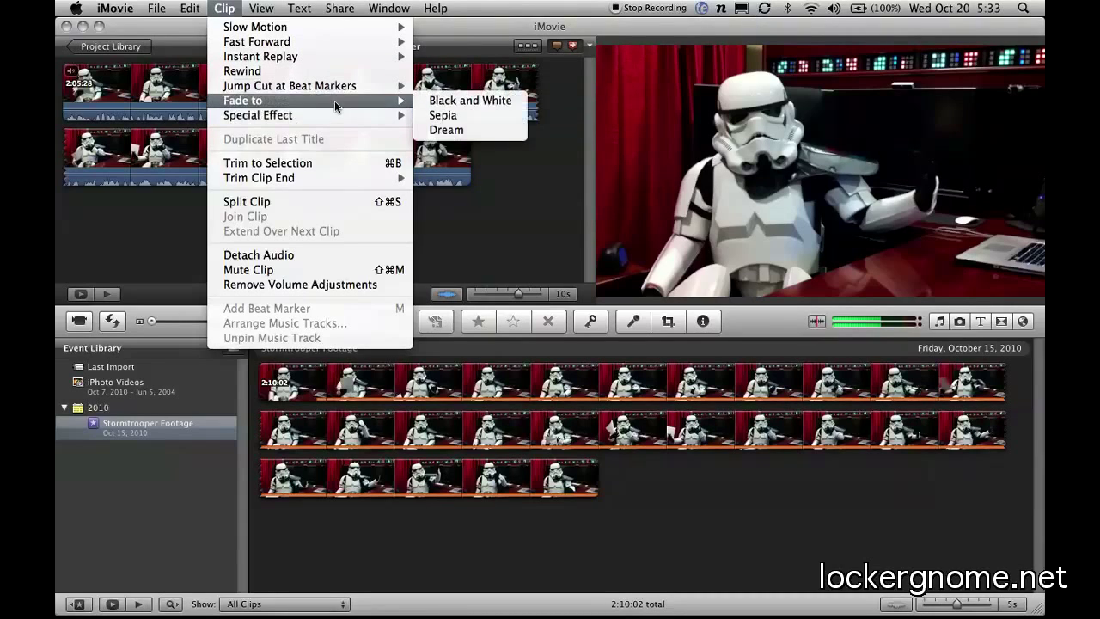
mouse_move(335, 111)
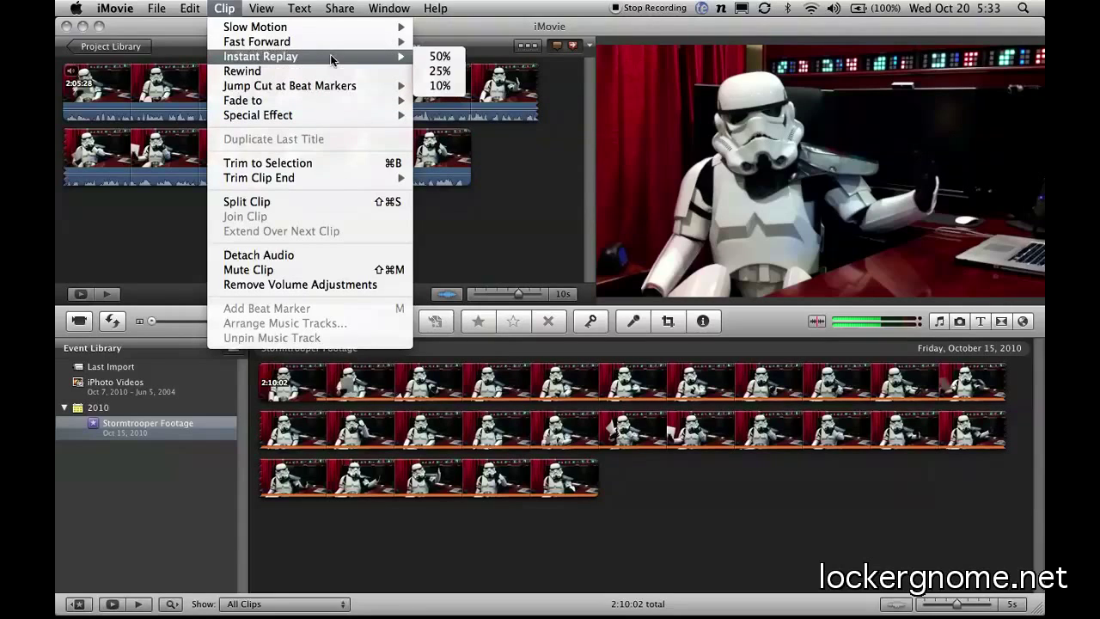
- Insert a 50% instant replay of the marked stretch and play it back to preview
click(425, 57)
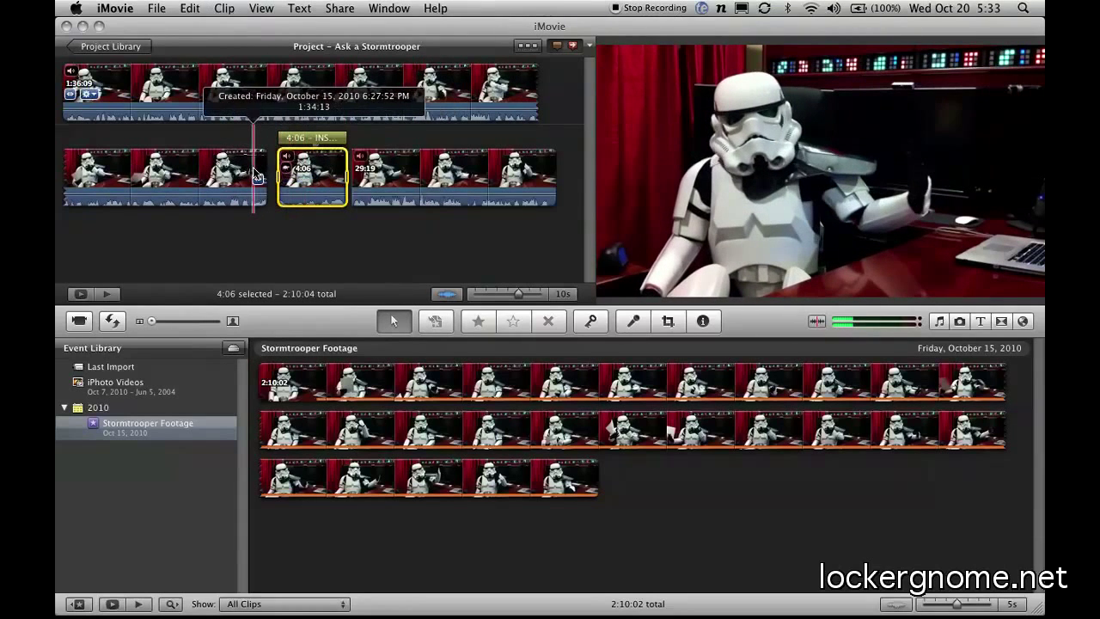
key(space)
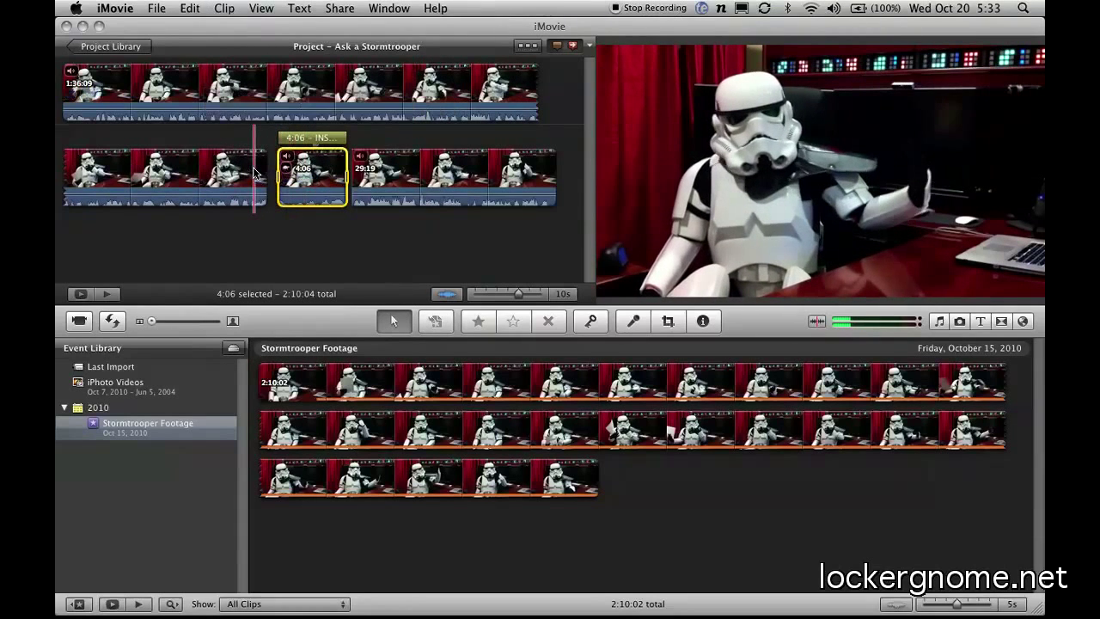
click(321, 138)
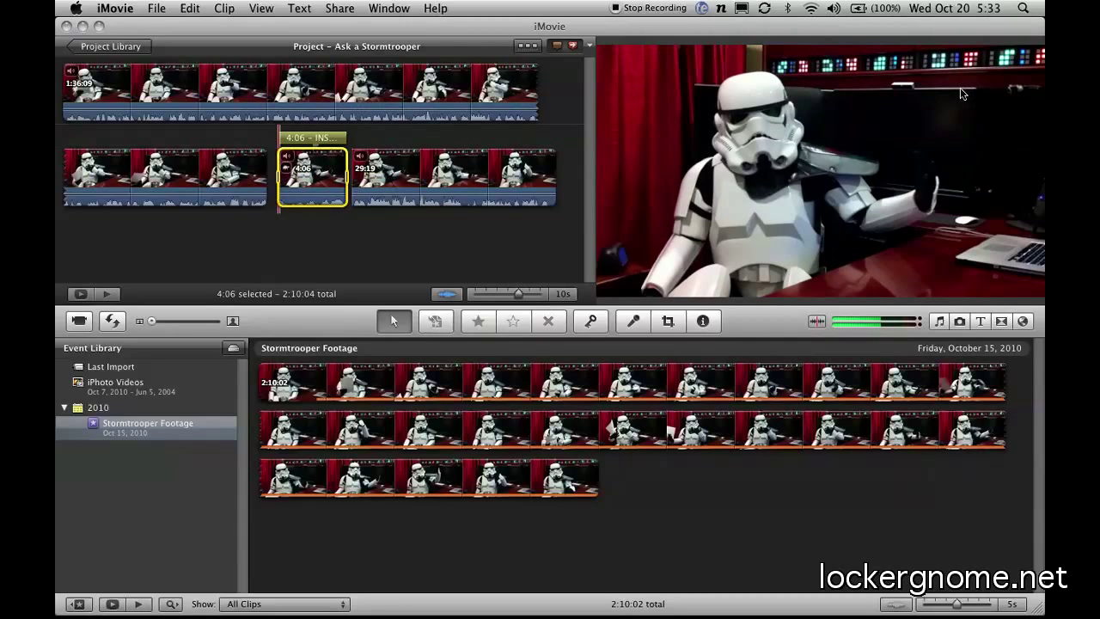
- Switch the project to single-row view and scroll along it
click(527, 48)
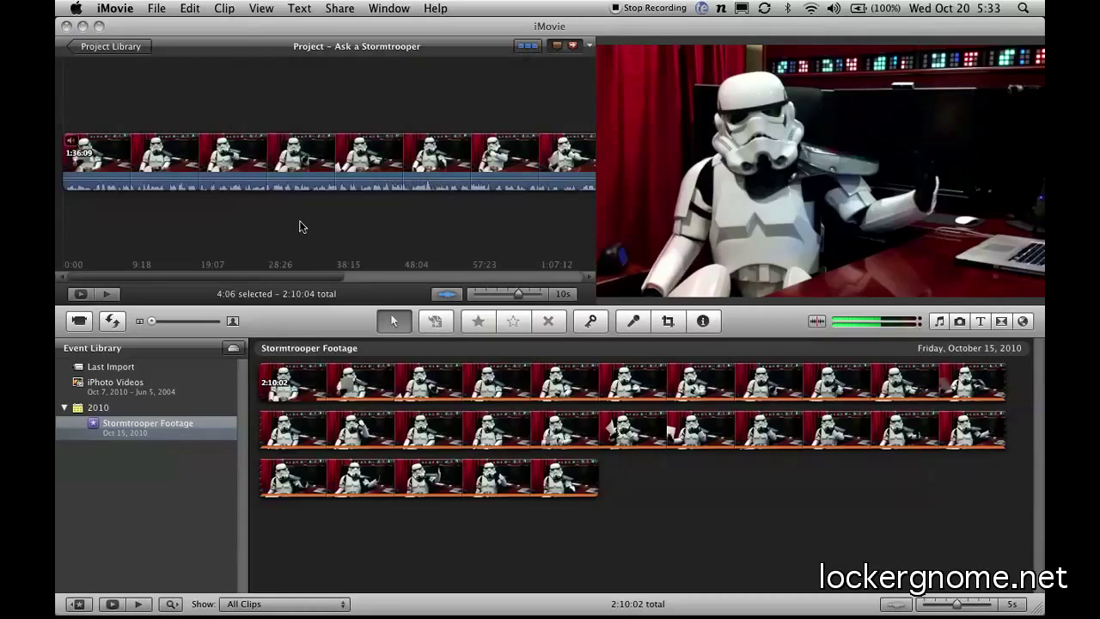
scroll(388, 258, right, 4)
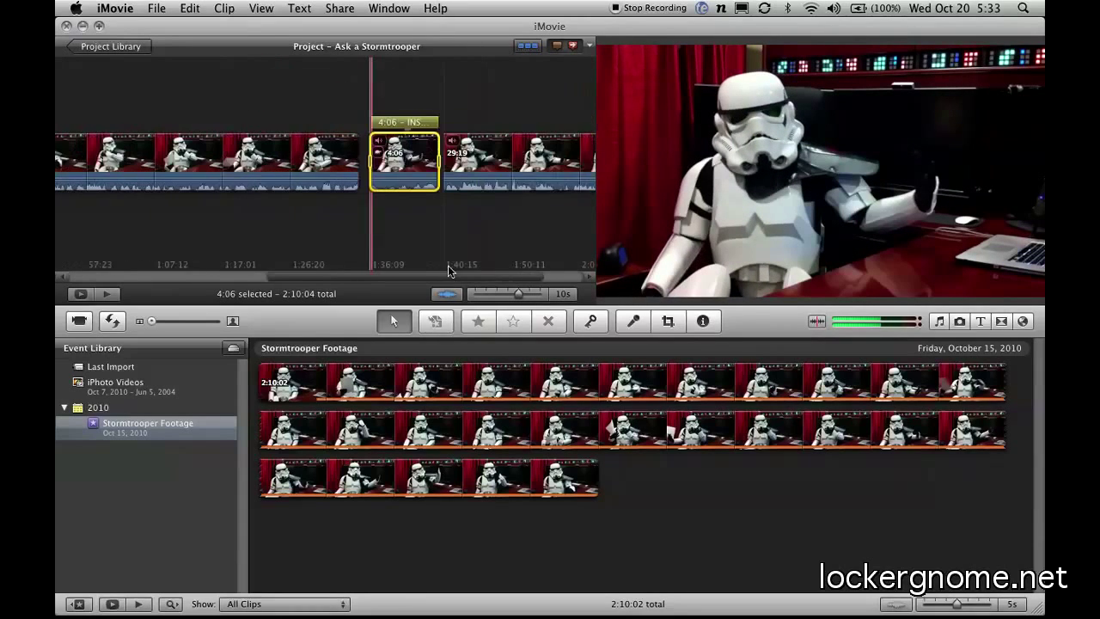
scroll(286, 258, right, 5)
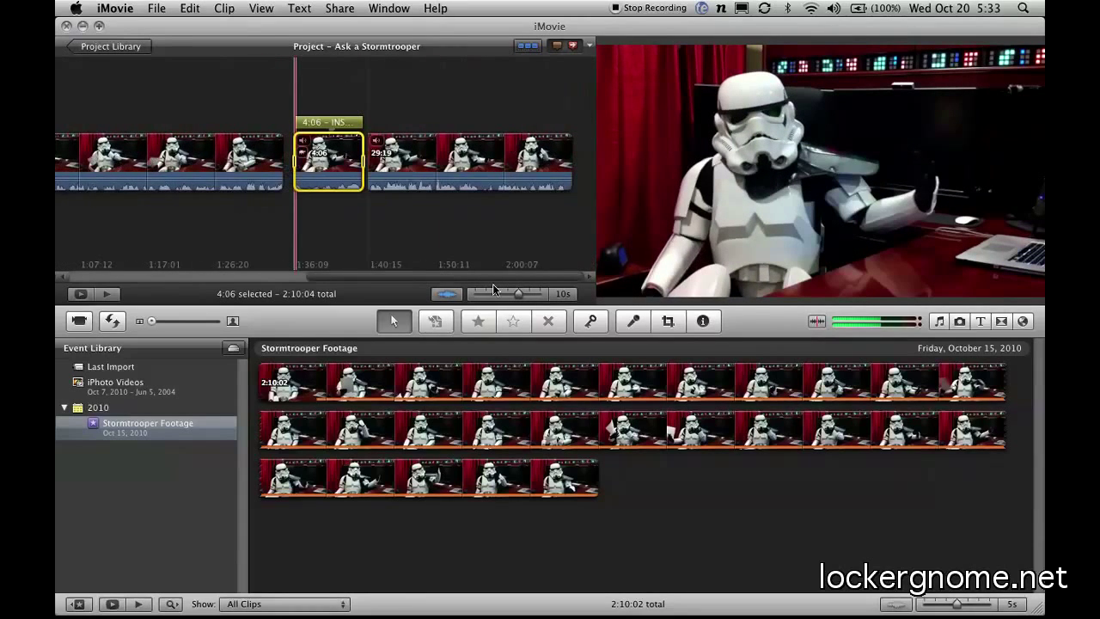
scroll(415, 268, left, 6)
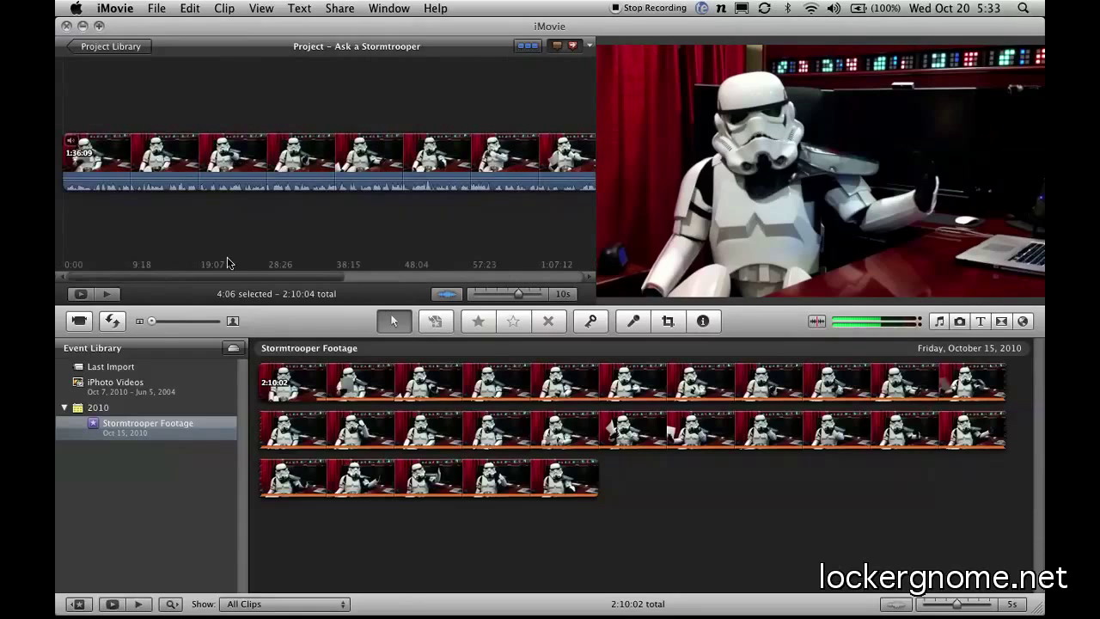
key(super+comma)
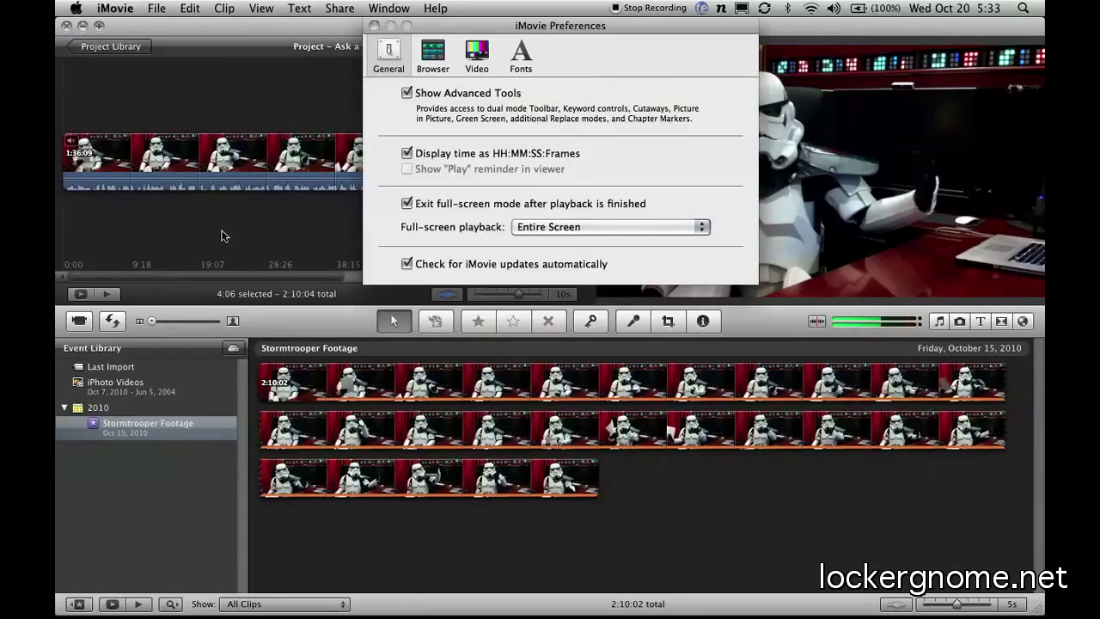
drag(490, 24, 494, 81)
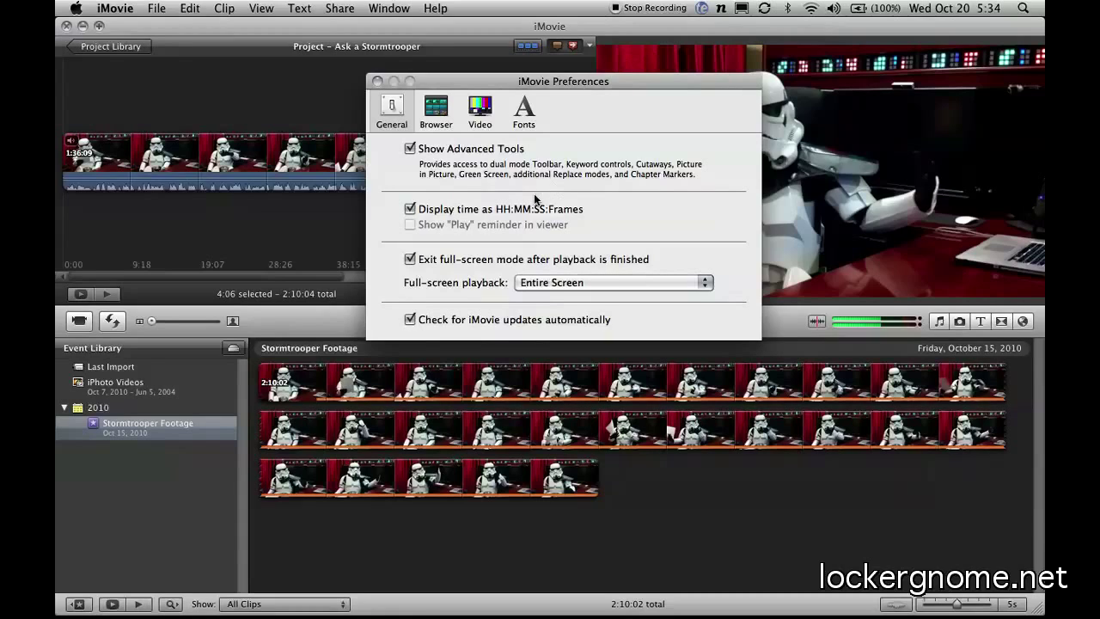
click(377, 83)
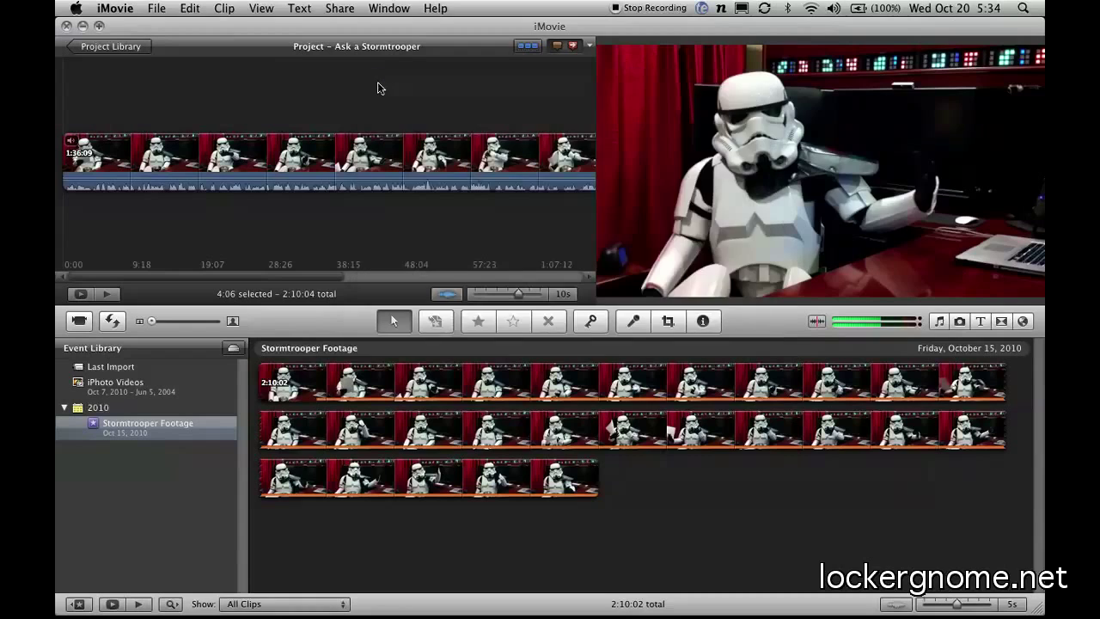
- Wrap the project into multiple rows, hide audio waveforms, and set thumbnails to 2 seconds each
click(526, 48)
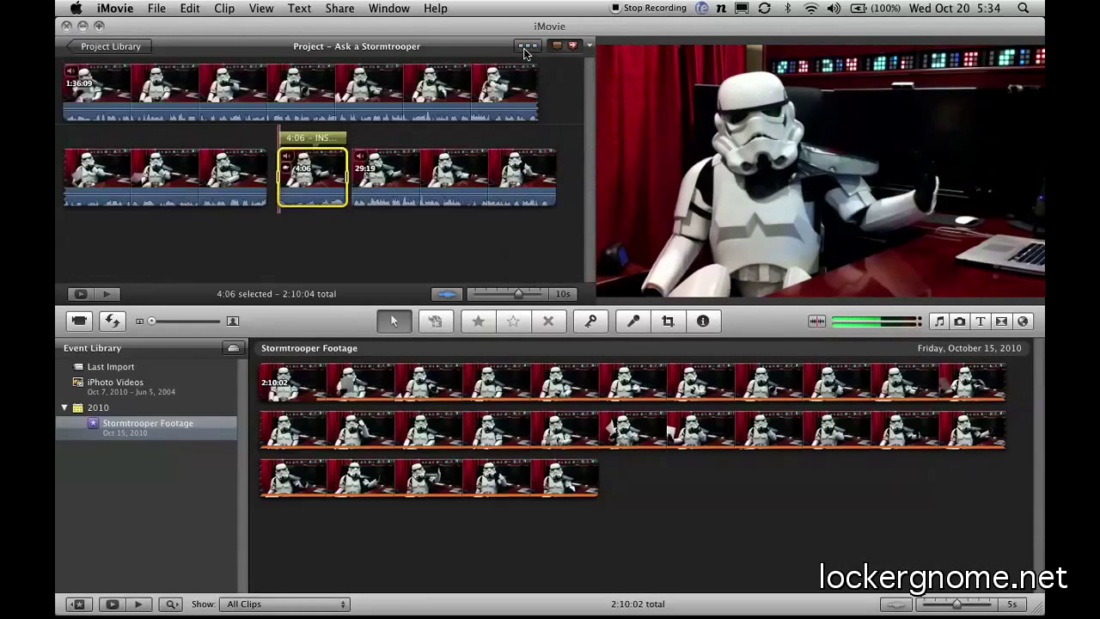
click(456, 295)
click(456, 295)
click(456, 295)
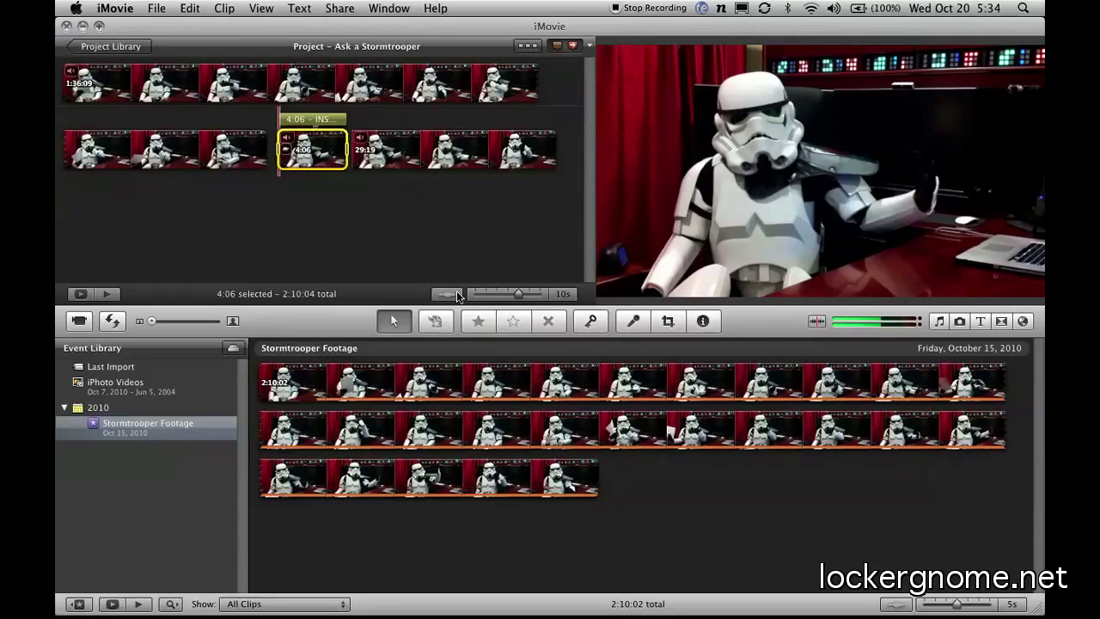
click(457, 295)
click(456, 295)
drag(518, 297, 496, 297)
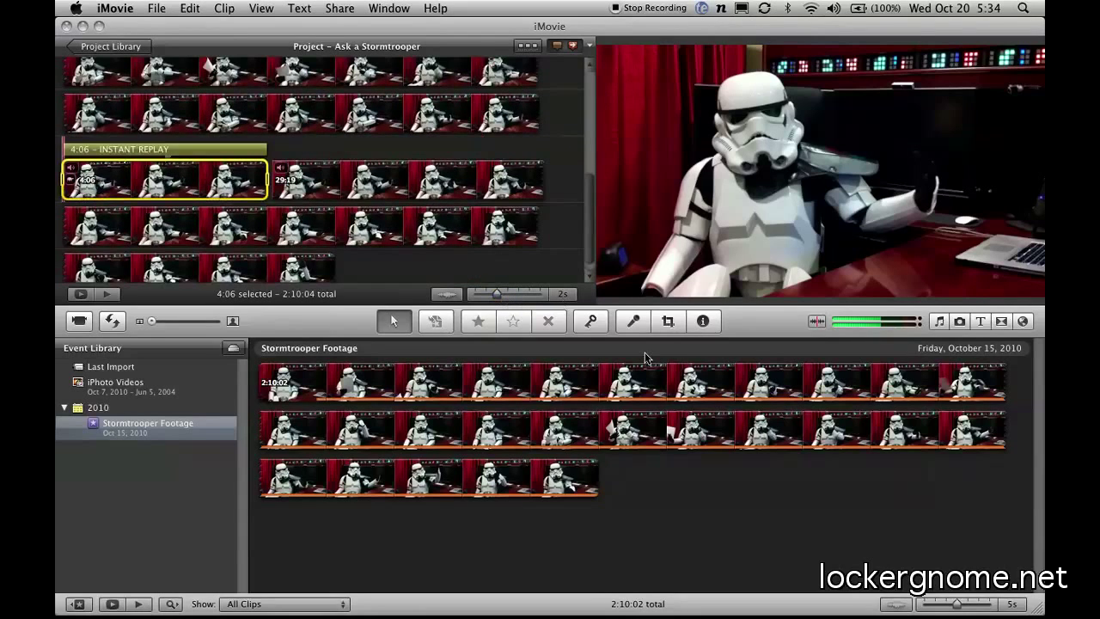
- Step through the music, photo, title and transition browsers to Maps, Backgrounds and Animatics, scrolling to Underwater
click(939, 322)
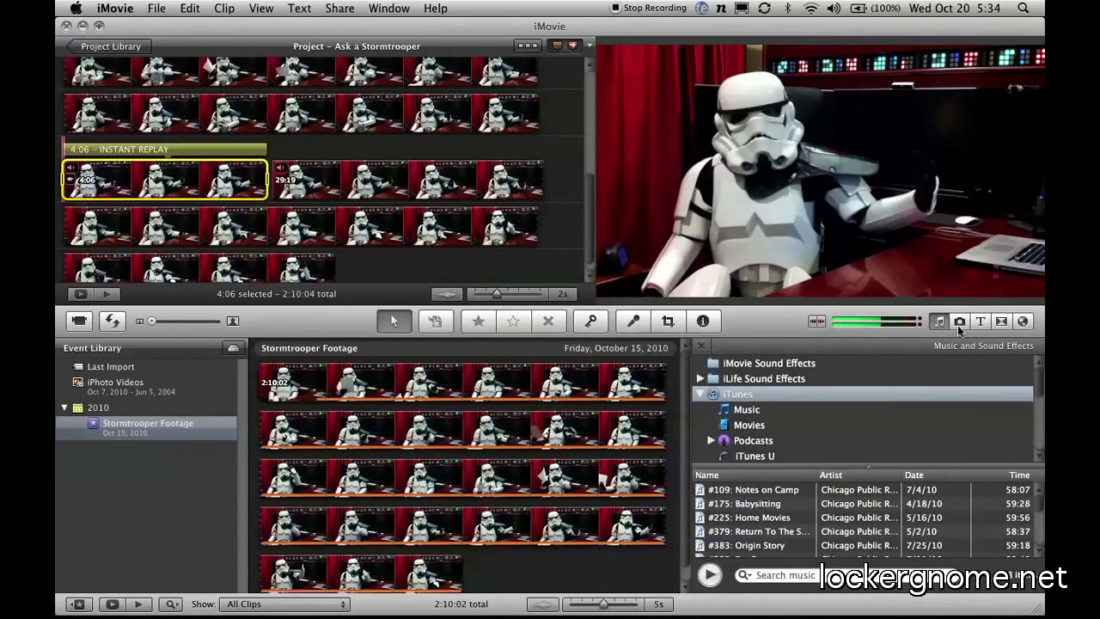
click(957, 324)
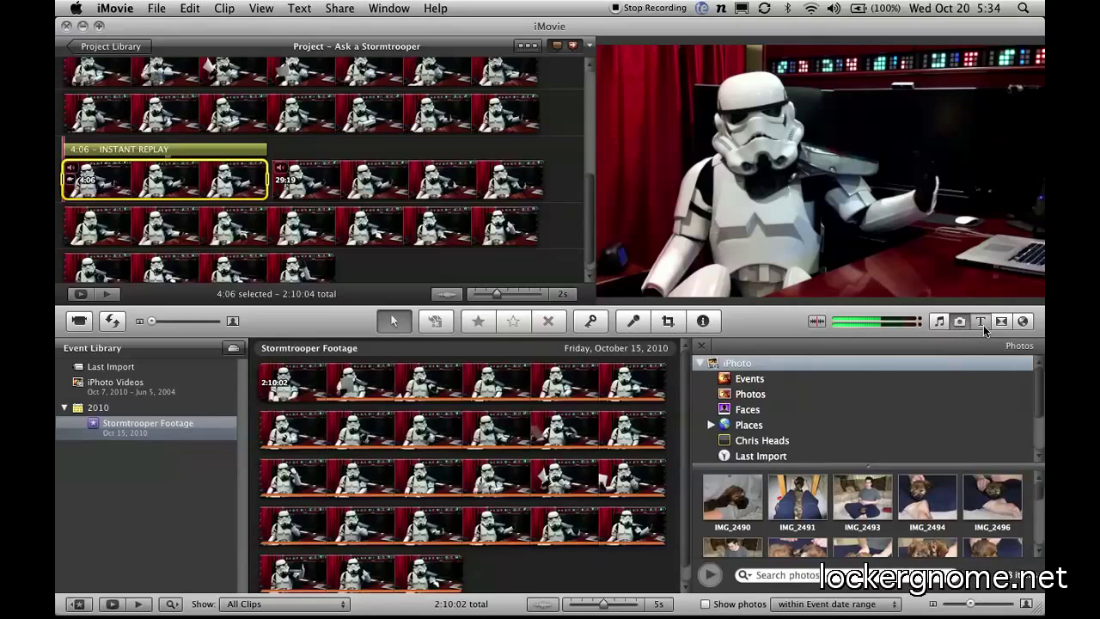
click(980, 322)
click(1002, 323)
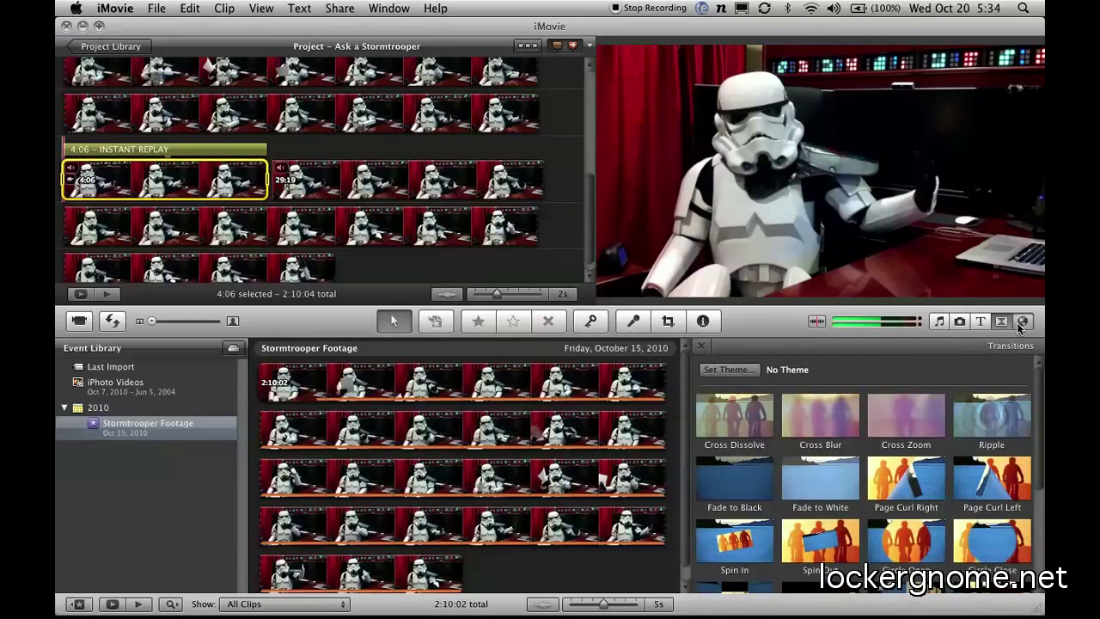
click(1020, 322)
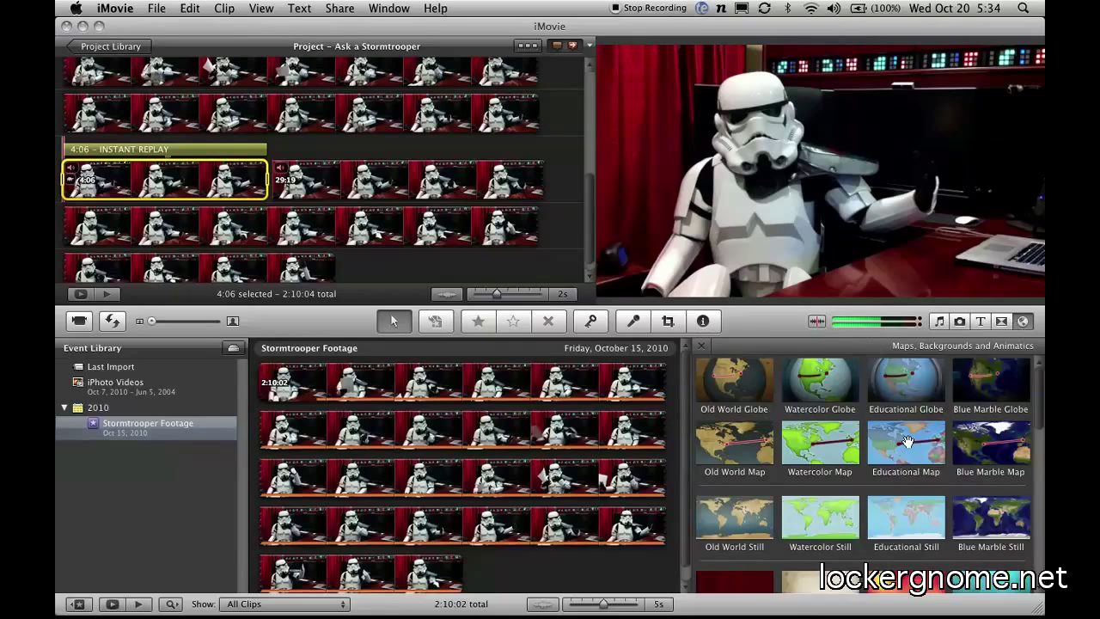
scroll(907, 440, down, 5)
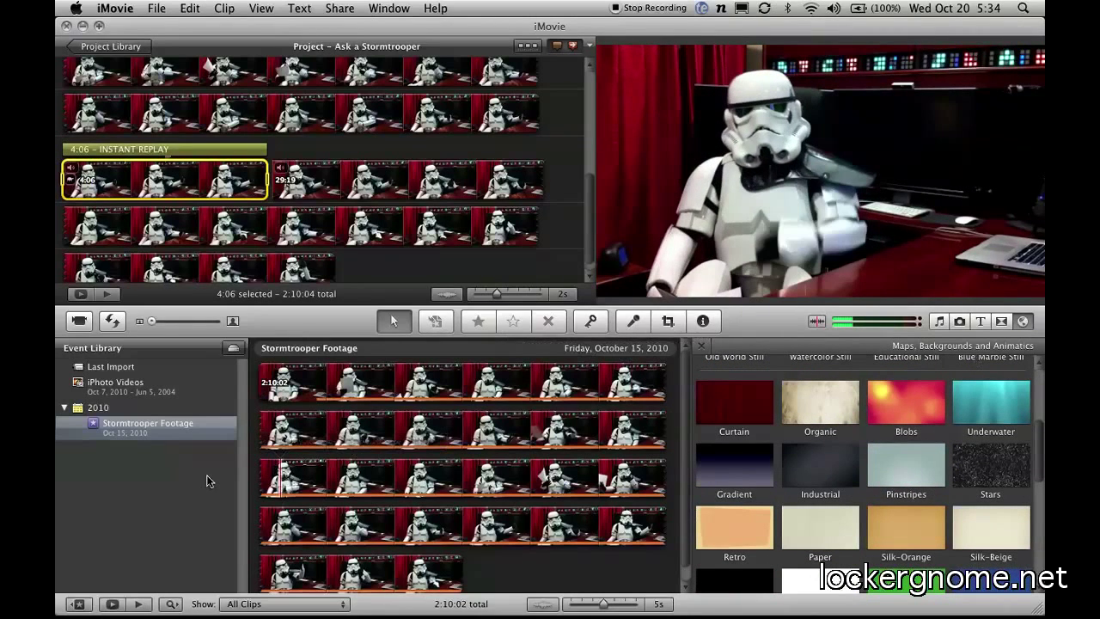
- Right-click an event clip and view its Analyze Video submenu choices
right_click(491, 443)
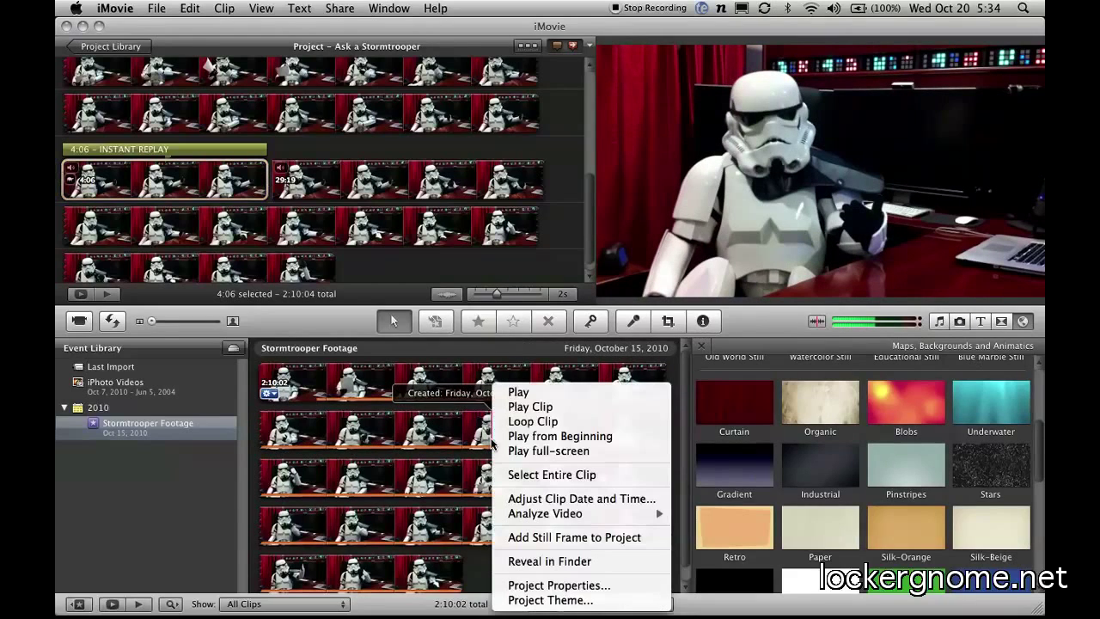
mouse_move(547, 514)
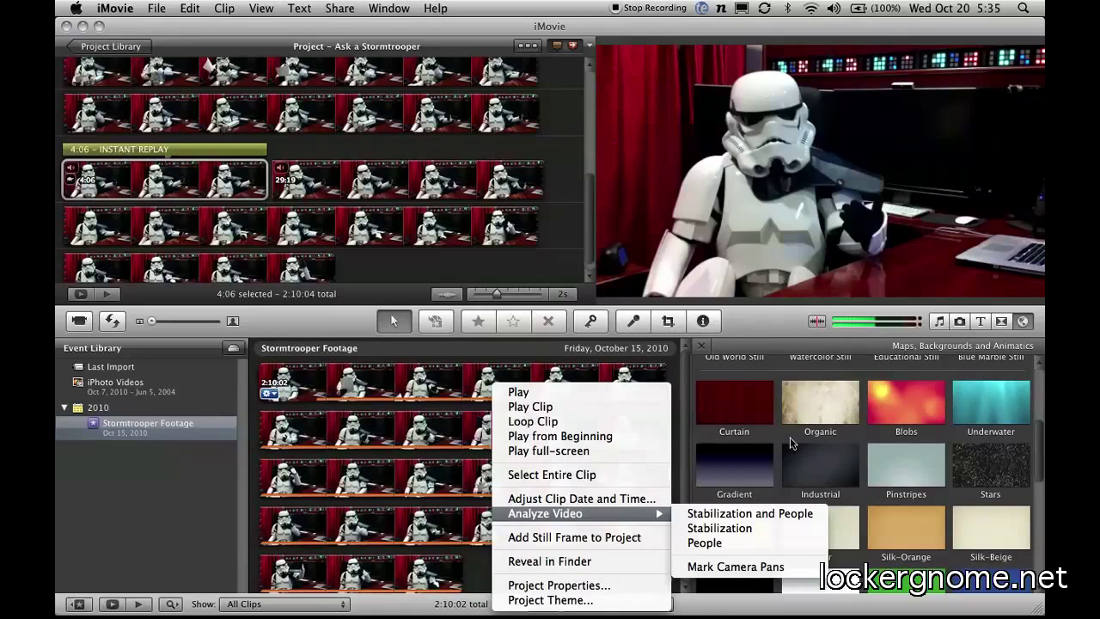
- Close the clip actions list and view the Inspector and Crop modes
click(764, 312)
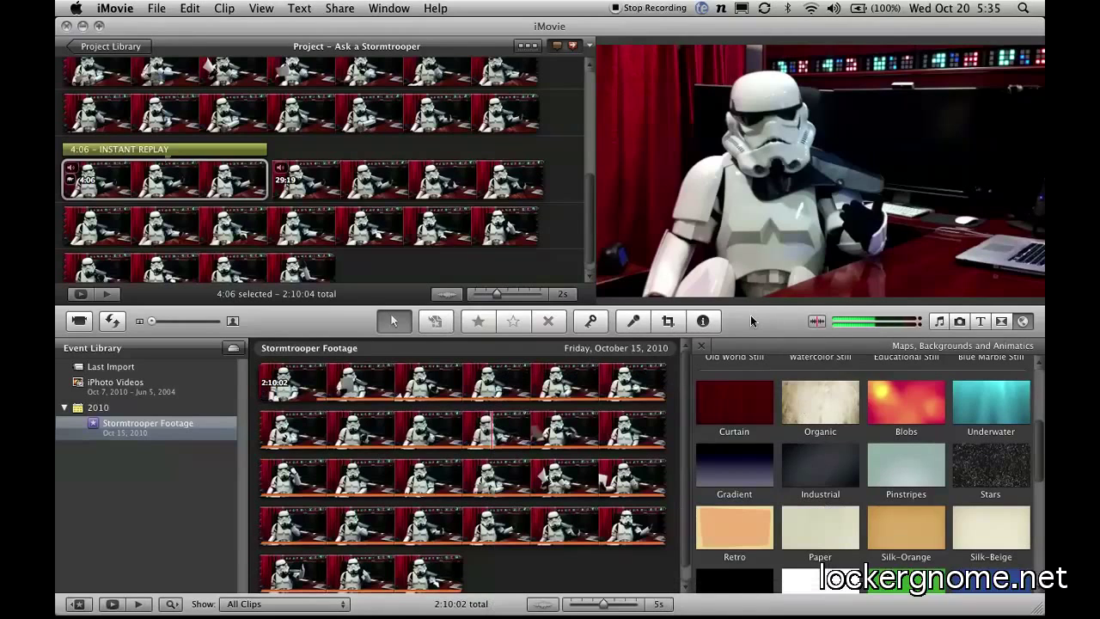
click(705, 323)
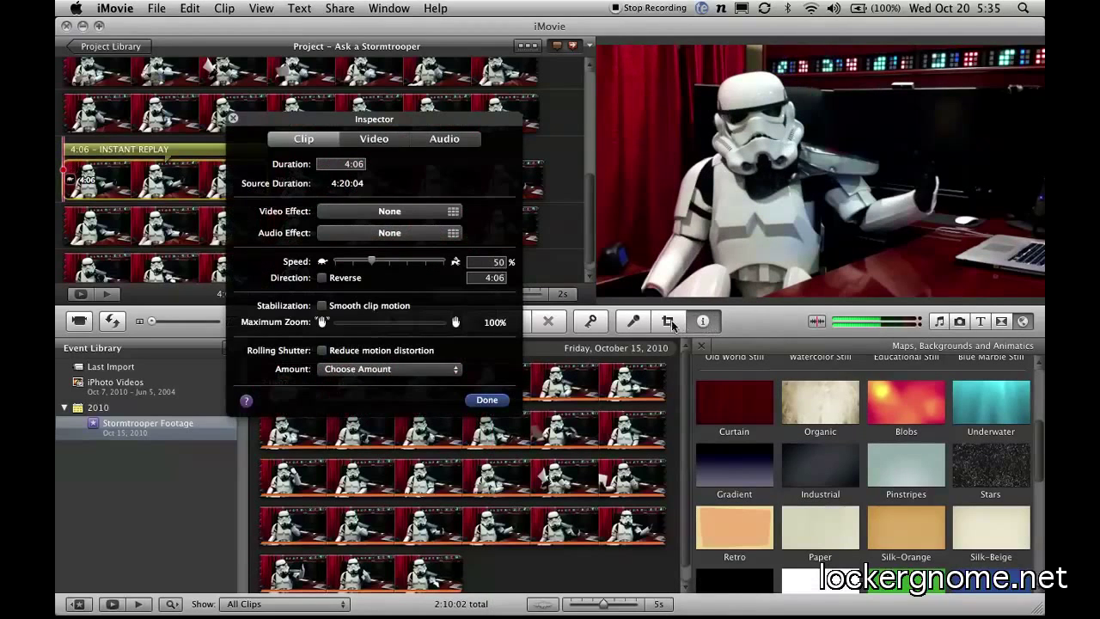
click(669, 322)
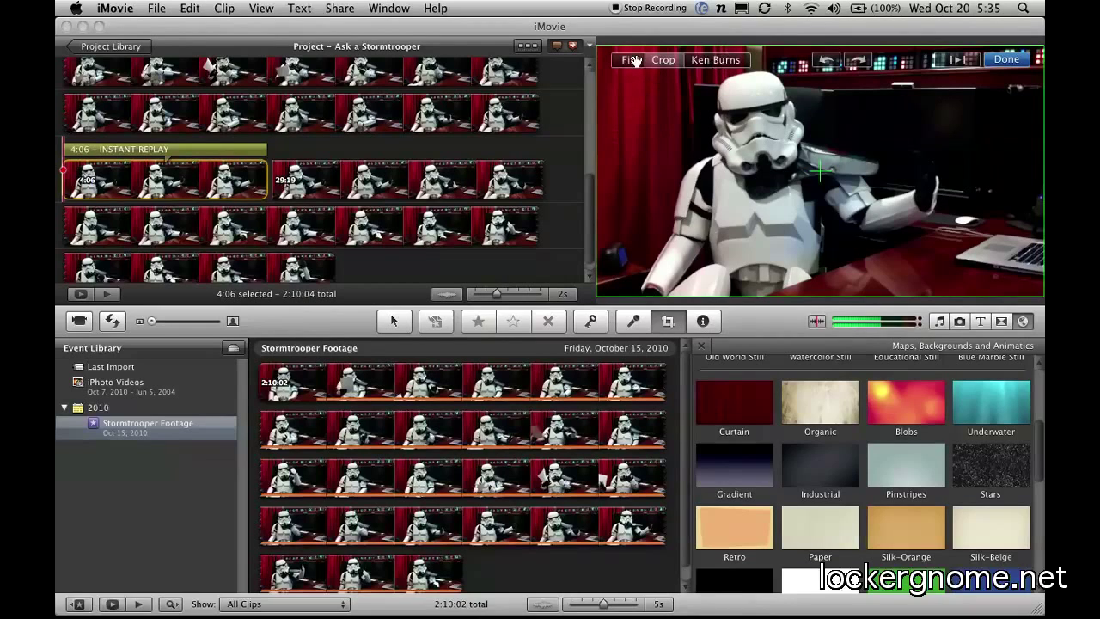
- Open the Keywords panel, move it lower, toggle Auto-Apply and Inspector, then close it
click(590, 320)
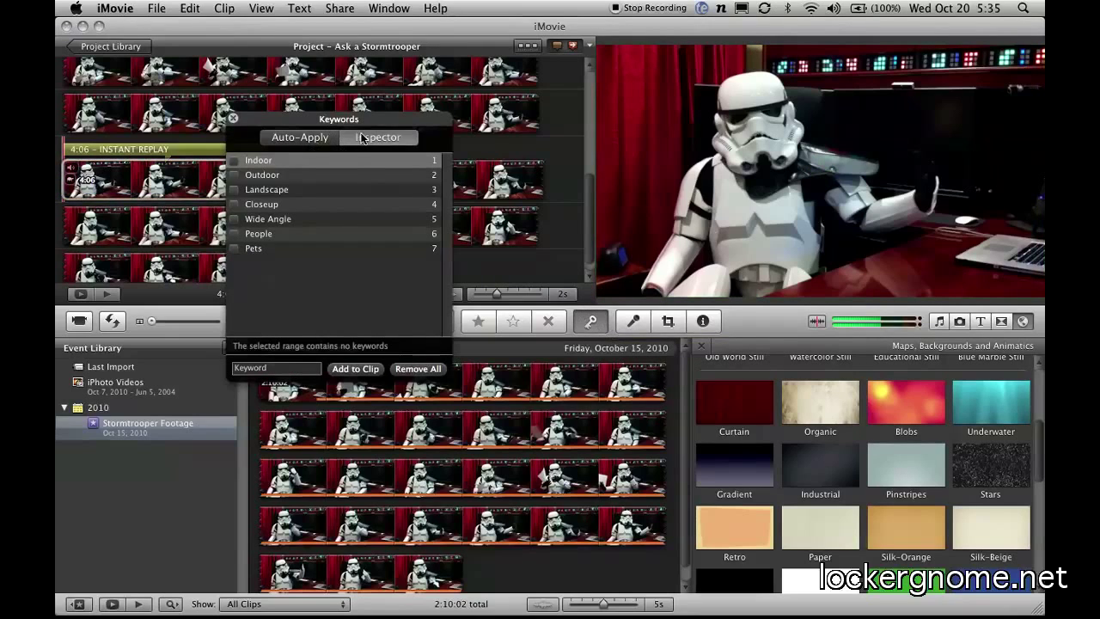
drag(350, 120, 395, 241)
click(363, 258)
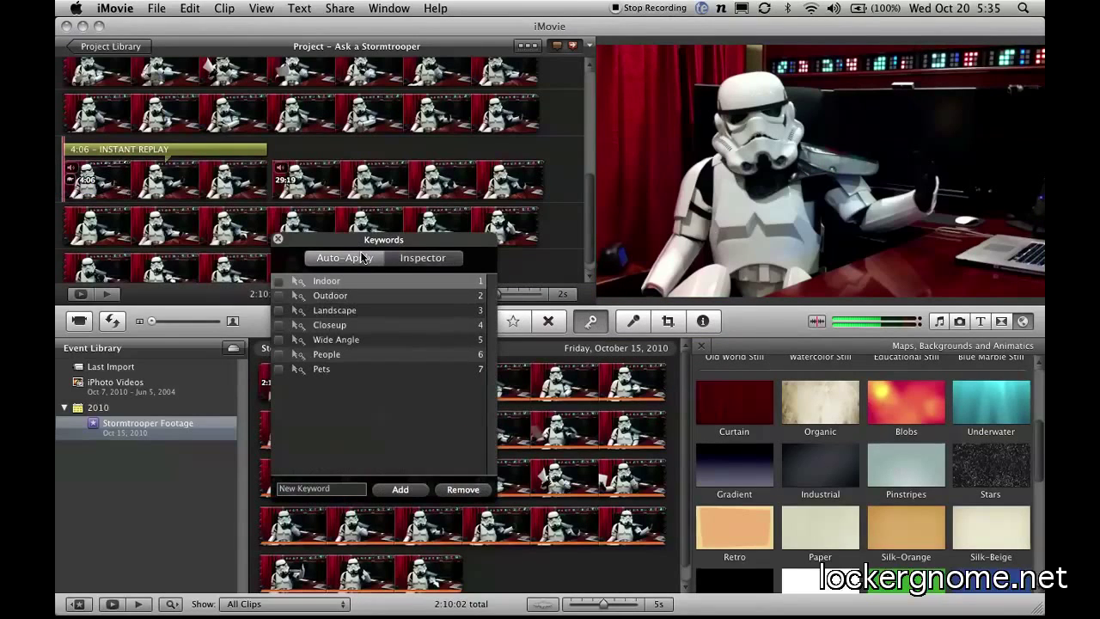
click(402, 260)
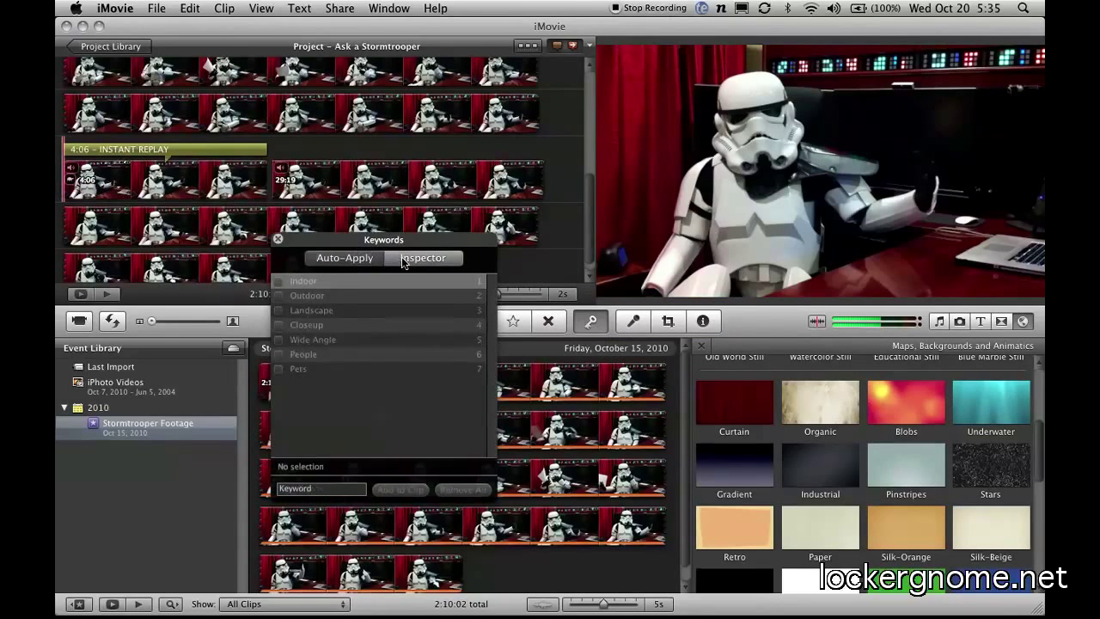
click(277, 239)
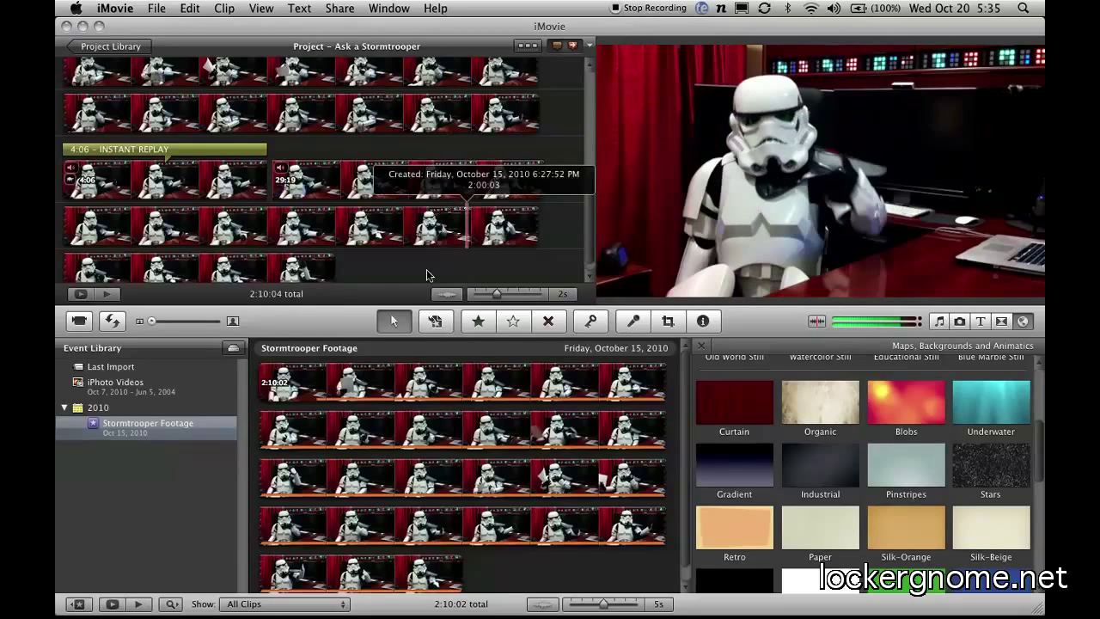
- Enlarge the clip thumbnails, lower the system volume, and press I for the Inspector
click(178, 321)
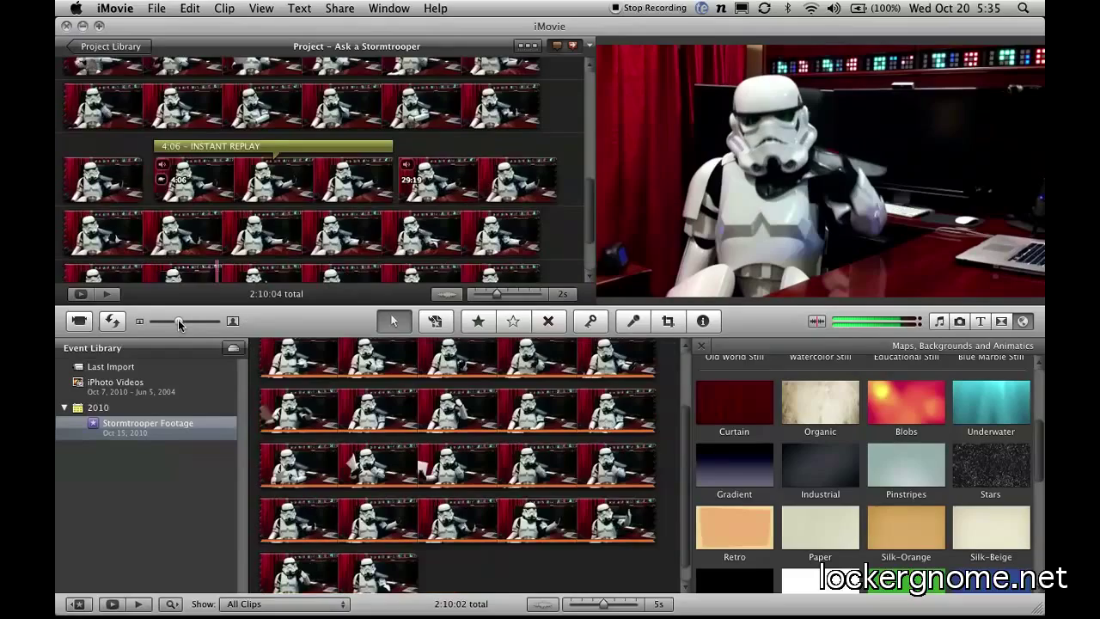
drag(178, 320, 212, 320)
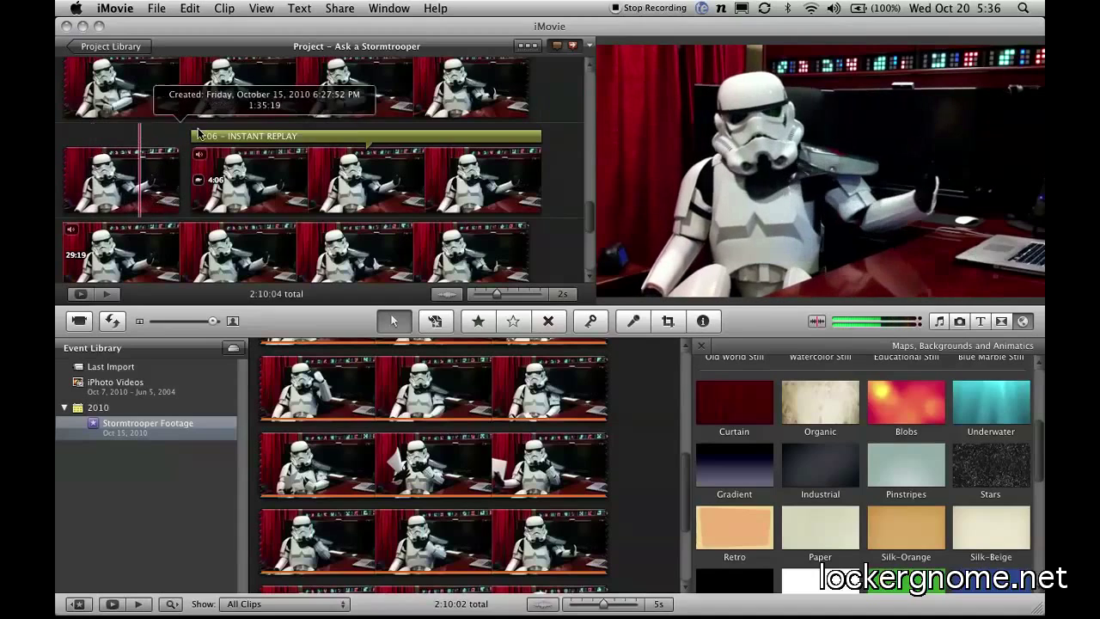
key(XF86AudioLowerVolume)
key(XF86AudioLowerVolume)
key(XF86AudioLowerVolume)
key(XF86AudioLowerVolume)
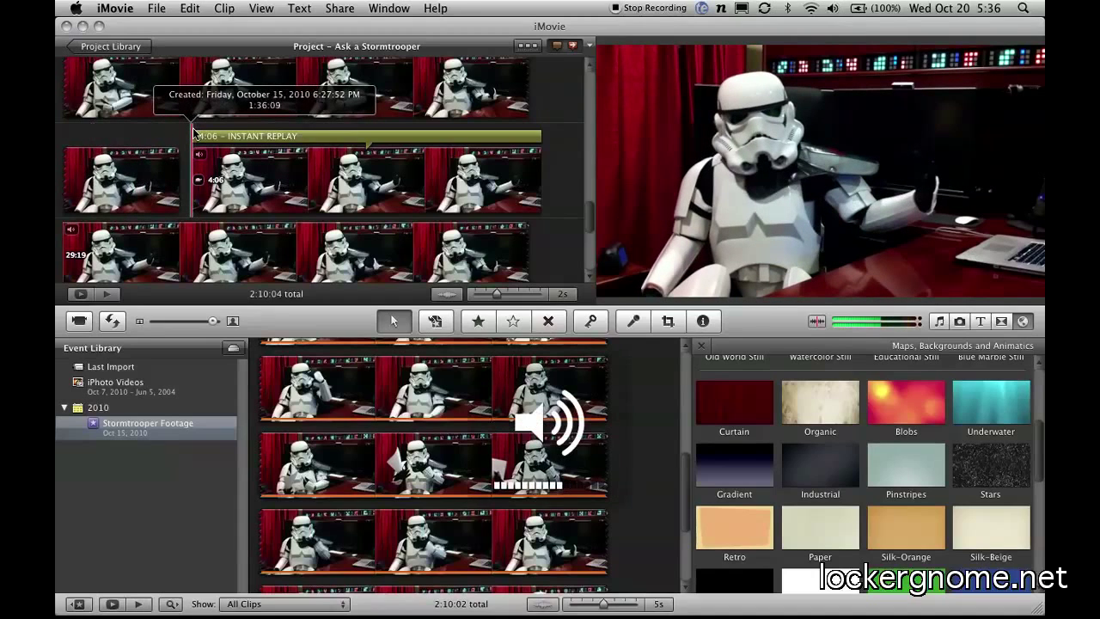
key(i)
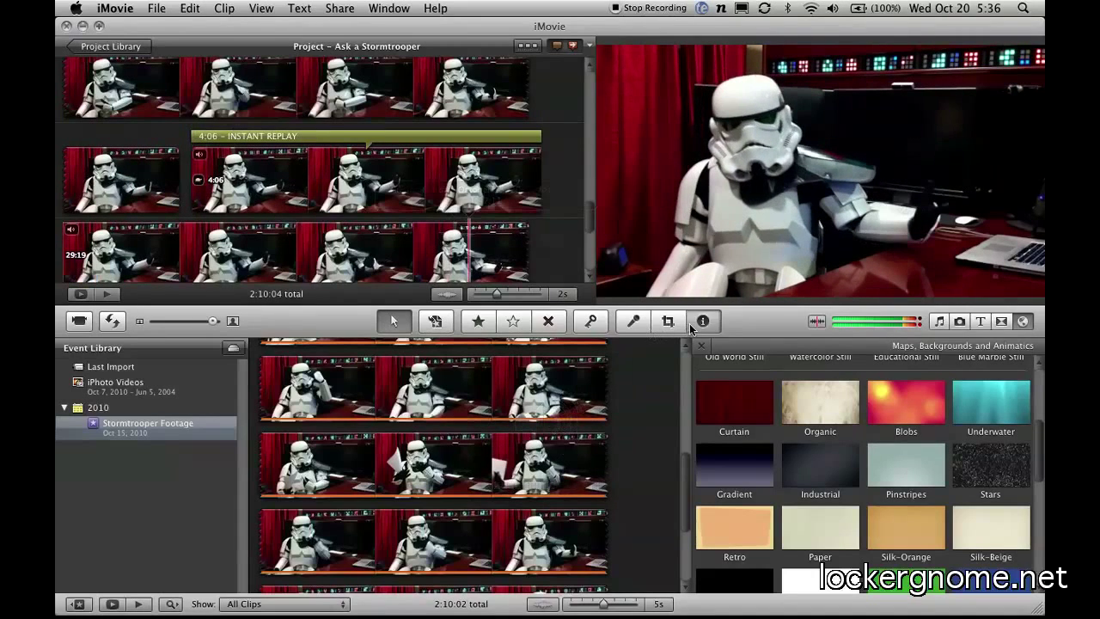
- Review the 29:19 project clip in the Inspector, then show the Filter by Keyword pane and close the Inspector
click(515, 227)
drag(512, 246, 525, 182)
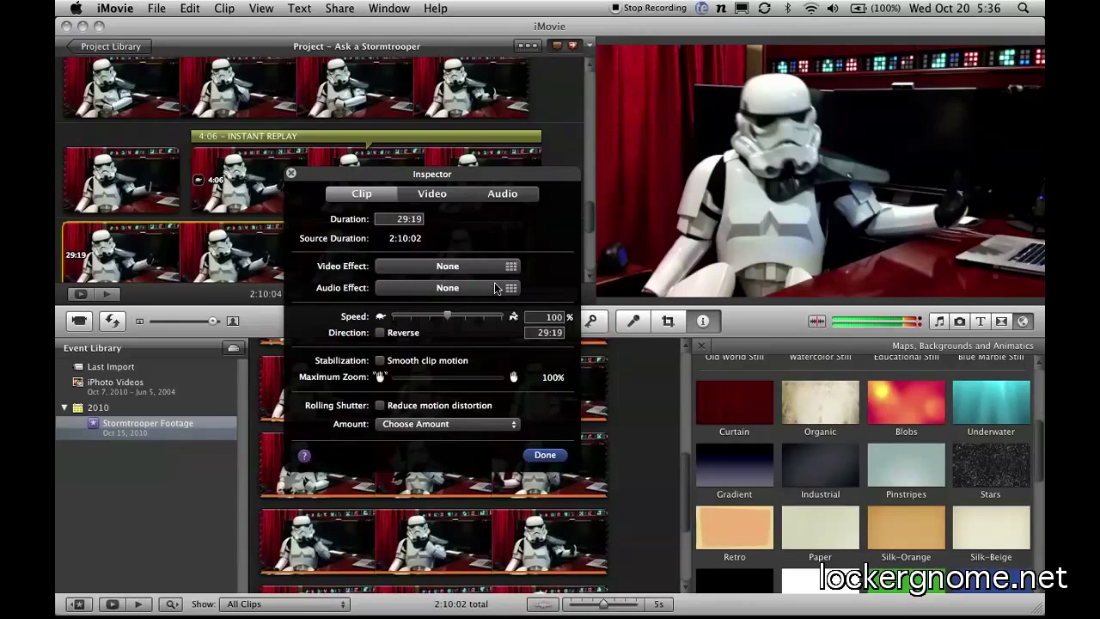
click(171, 603)
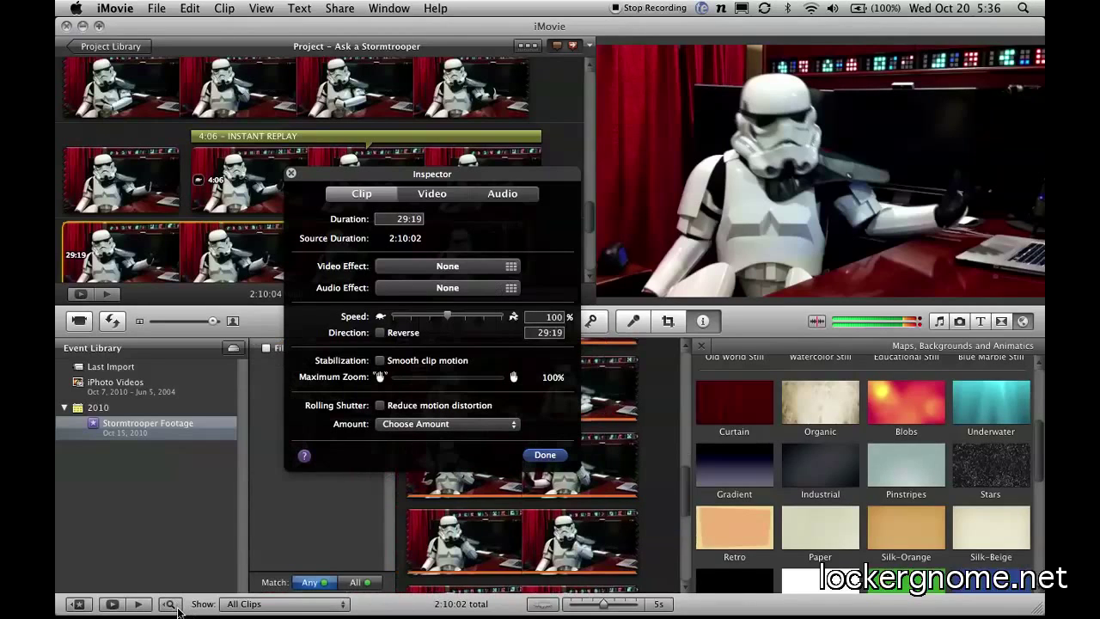
click(290, 175)
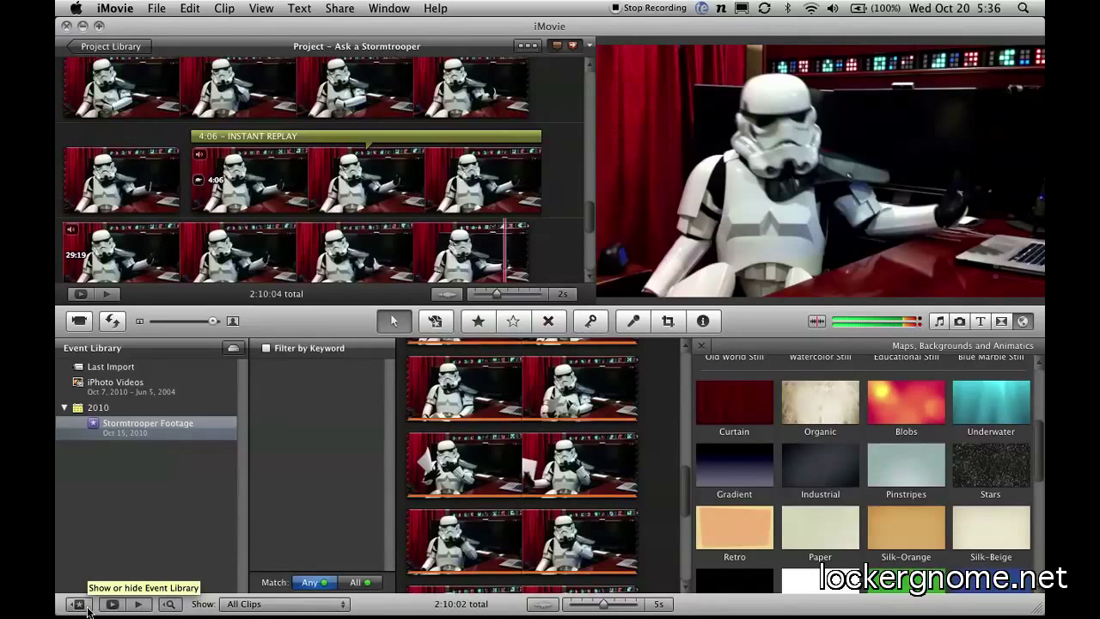
- Hide the Event Library list and turn on audio waveforms under the event clips, scrolling through the footage
click(79, 603)
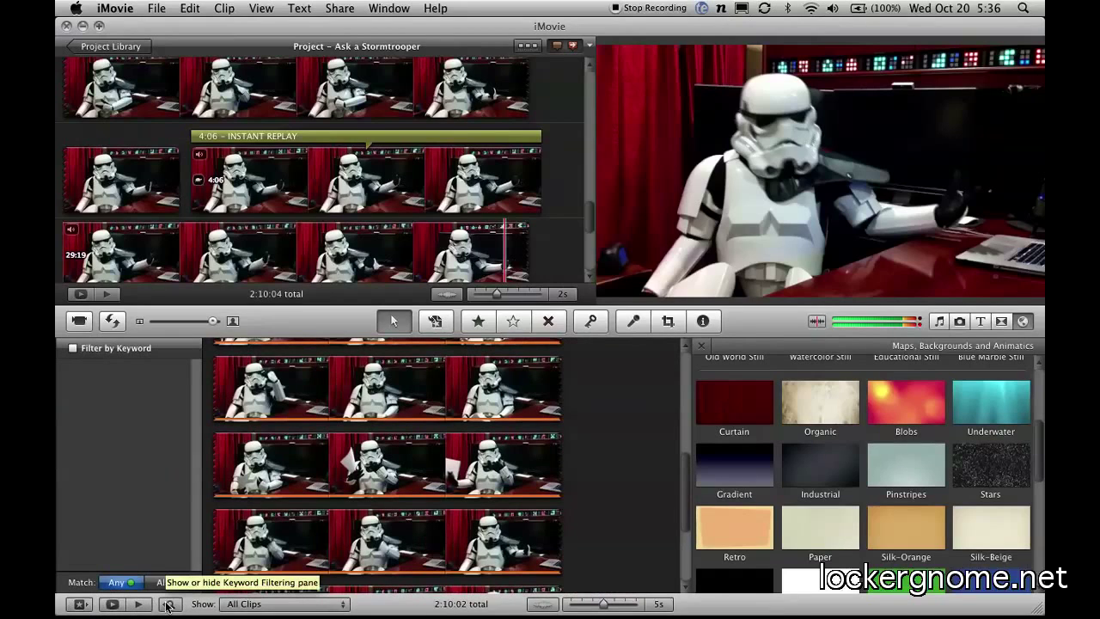
click(543, 604)
scroll(451, 393, down, 3)
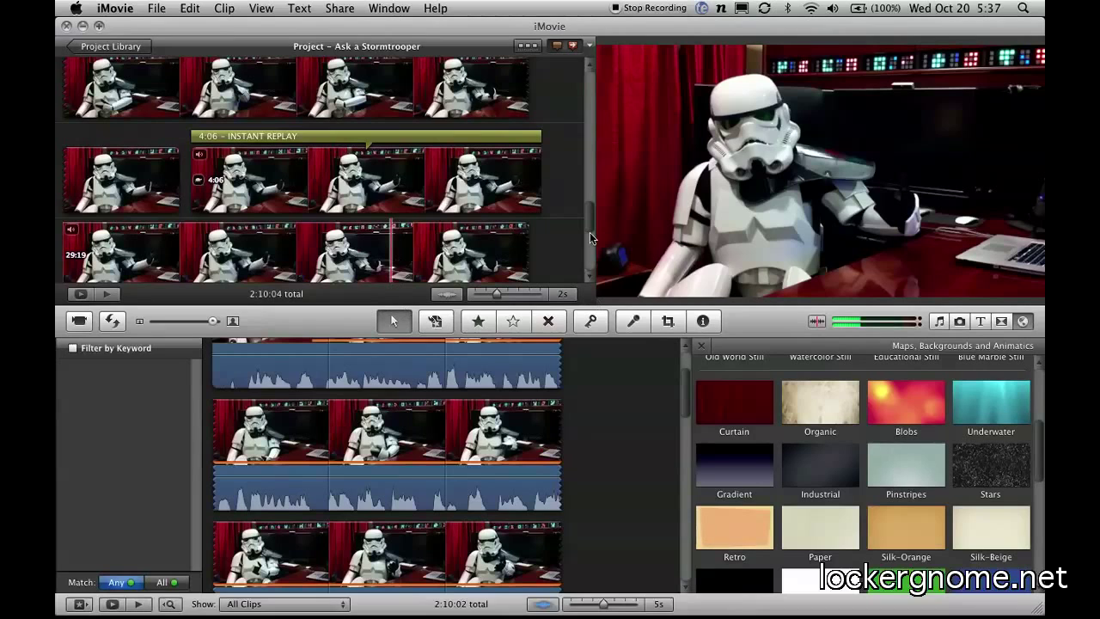
drag(589, 232, 588, 84)
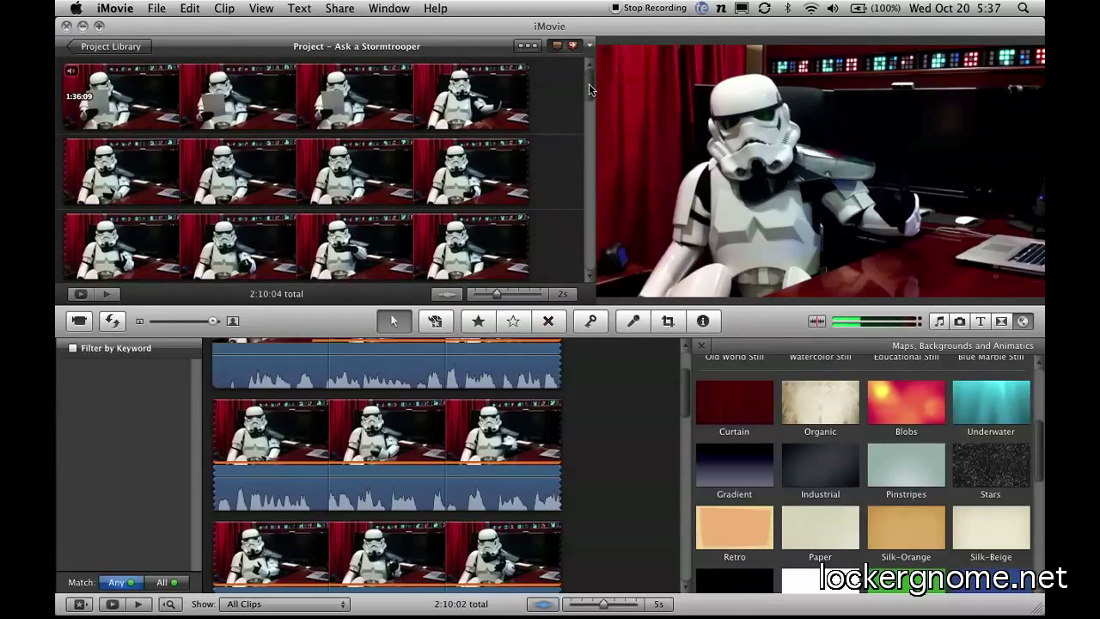